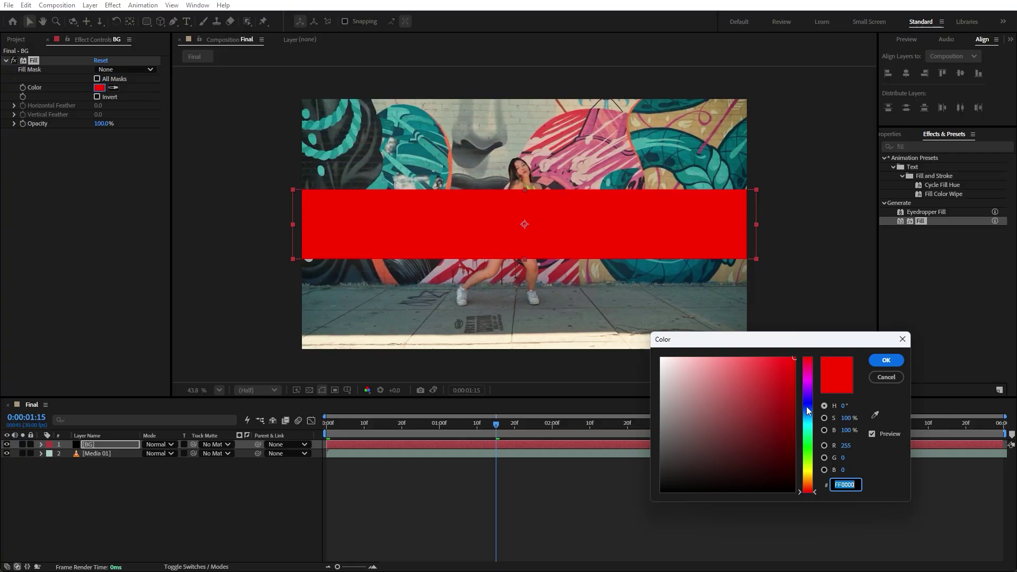
Set the BG layer's Fill colour to the very dark navy 000612 and close its effect controls.
{"action": "mouse_move", "coordinate": [806, 405]}
{"action": "left_mouse_down"}
{"action": "mouse_move", "coordinate": [808, 419]}
{"action": "mouse_move", "coordinate": [808, 409]}
{"action": "left_mouse_up"}
{"action": "left_click", "coordinate": [782, 452]}
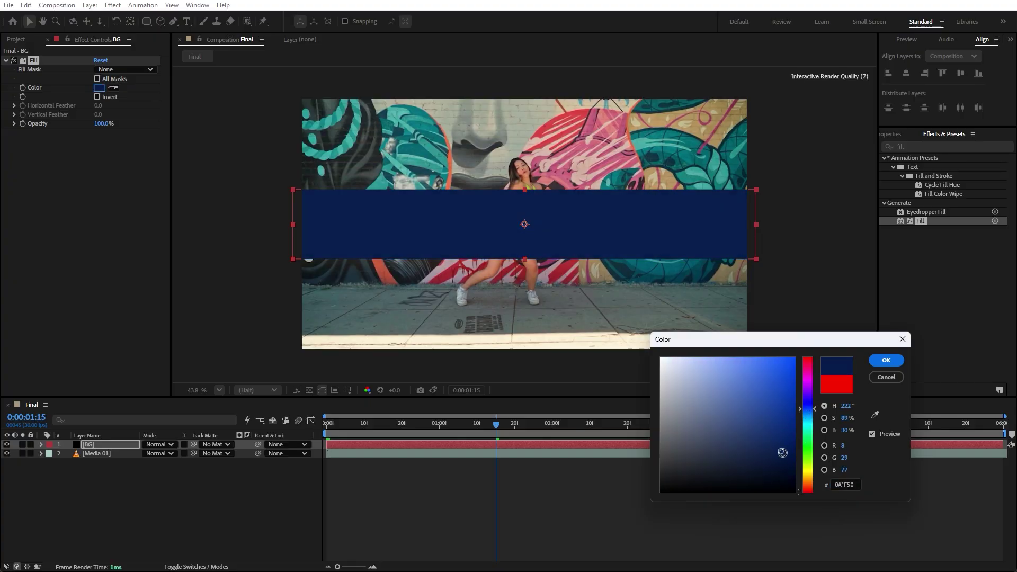
{"action": "left_click_drag", "start_coordinate": [782, 452], "coordinate": [804, 482]}
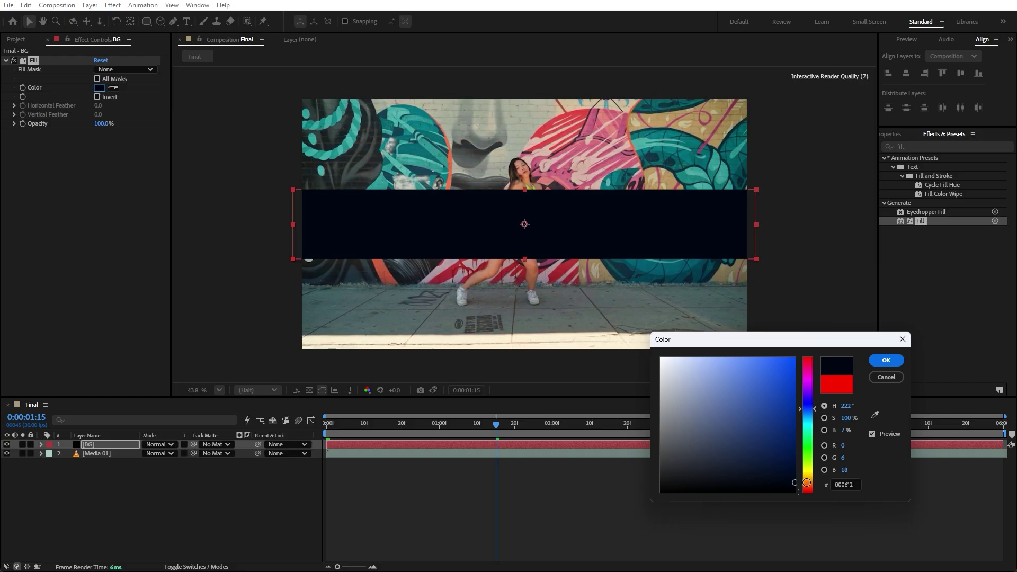
{"action": "left_click", "coordinate": [885, 360]}
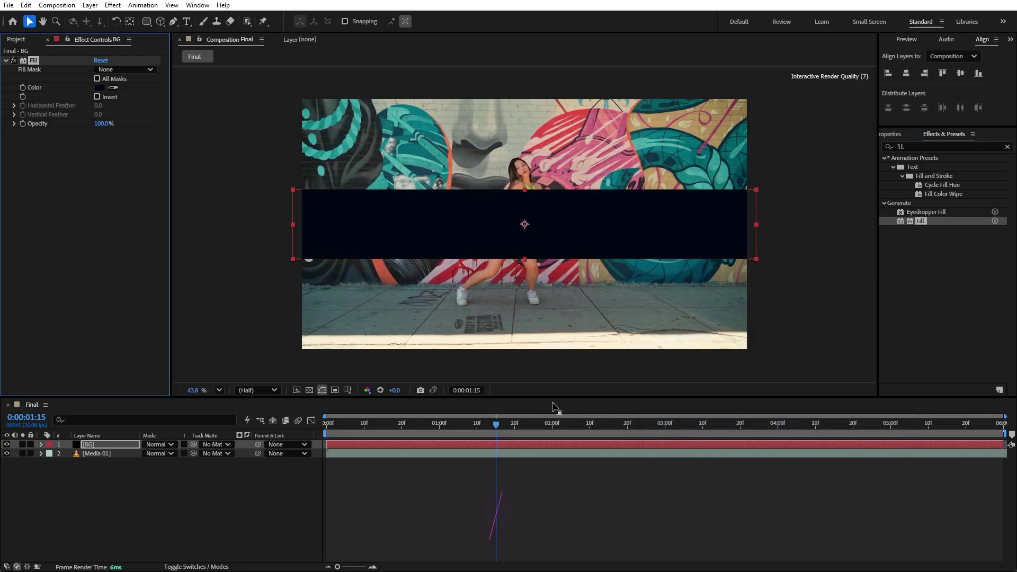
{"action": "left_click", "coordinate": [48, 39]}
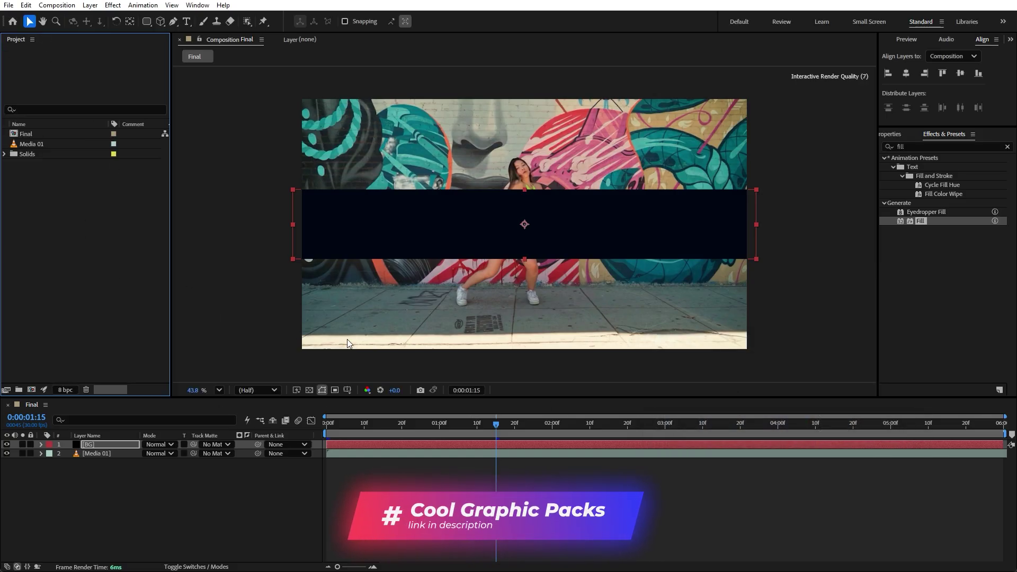
Add the text "LED DISPLAY" over the dark band and centre it horizontally and vertically in the composition.
{"action": "left_click", "coordinate": [187, 23]}
{"action": "left_click", "coordinate": [556, 233]}
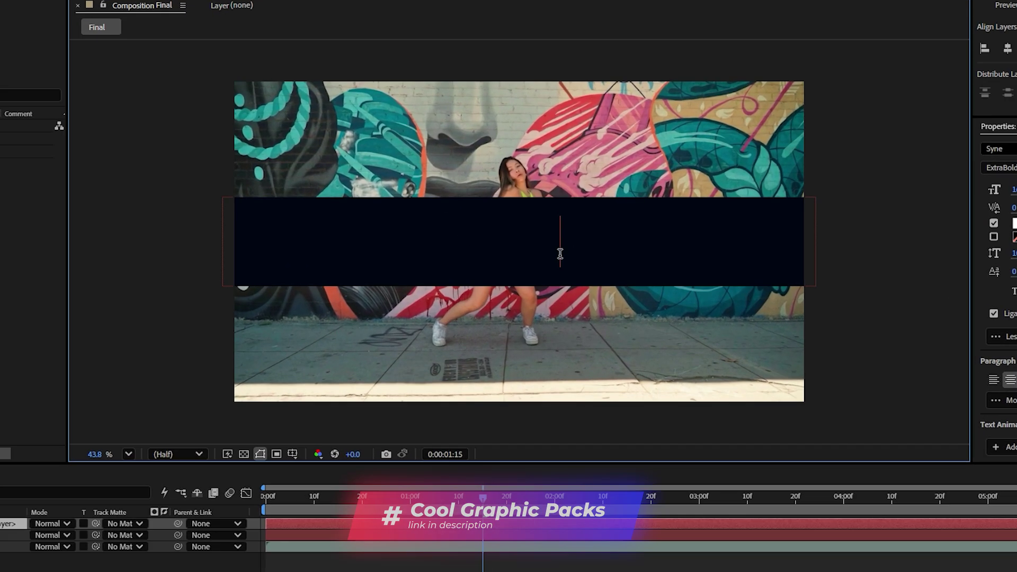
{"action": "type", "text": "LED"}
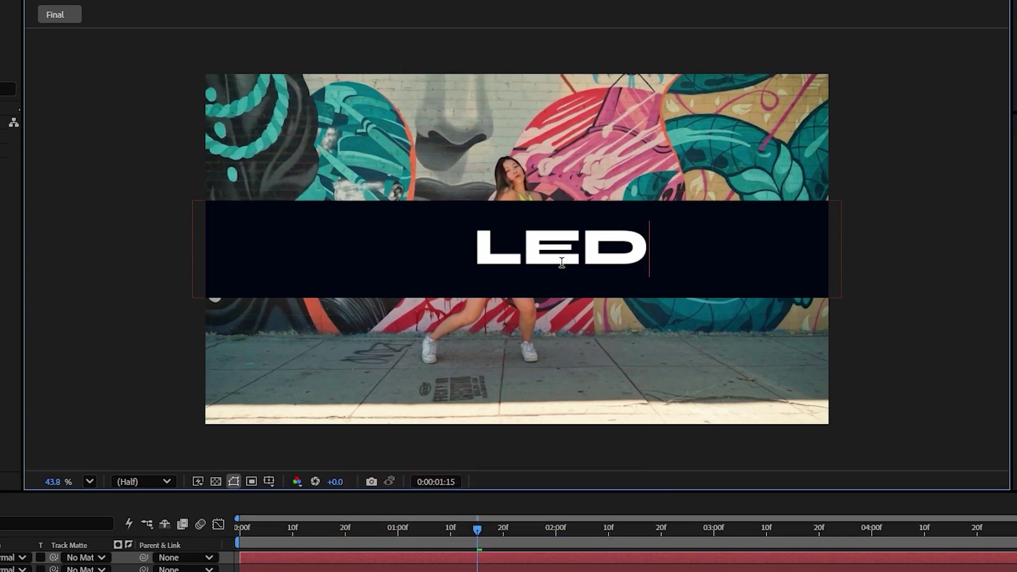
{"action": "type", "text": " DISPLAZ"}
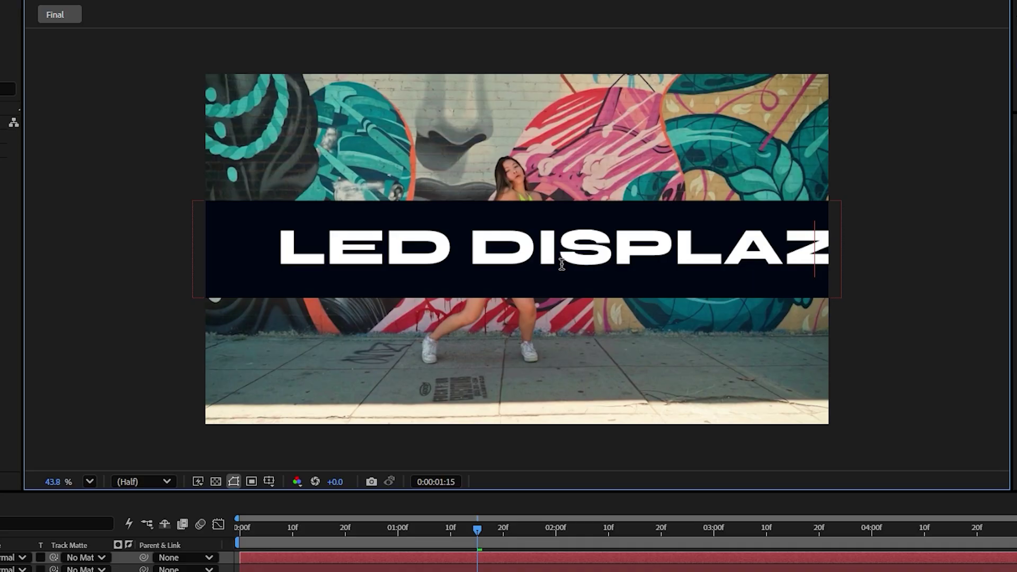
{"action": "key", "text": "BackSpace"}
{"action": "type", "text": "Y"}
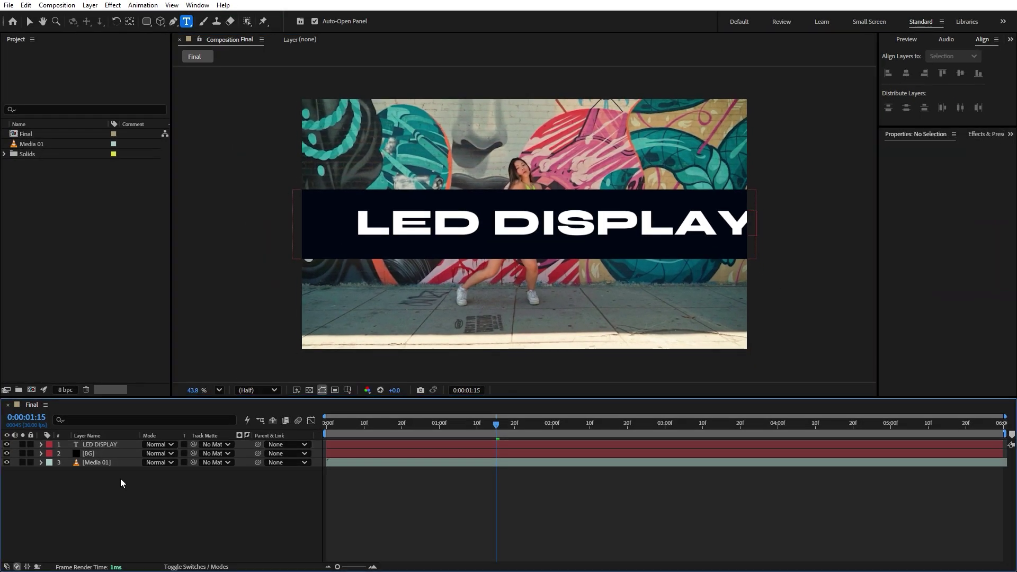
{"action": "key", "text": "Escape"}
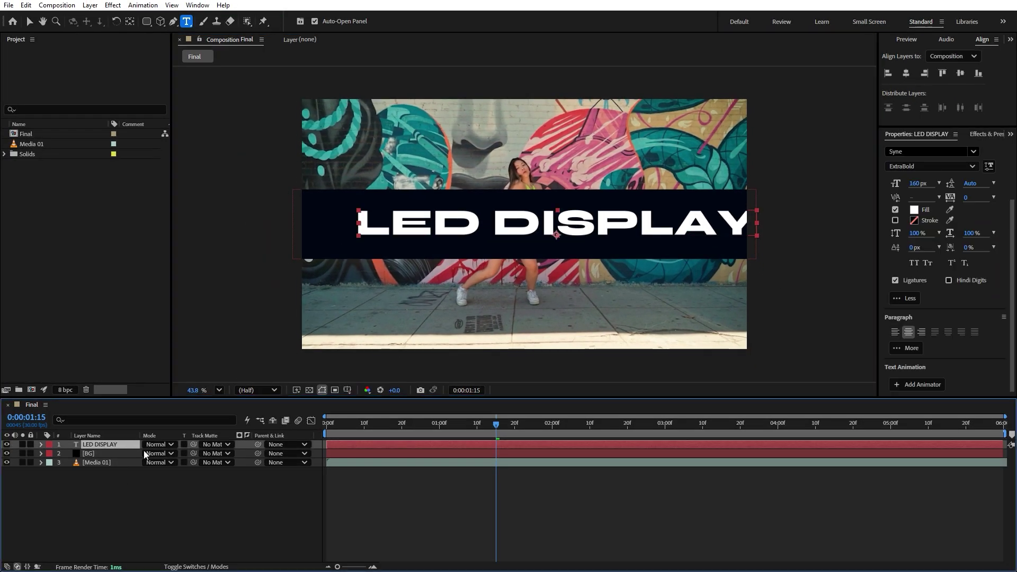
{"action": "left_click", "coordinate": [910, 75]}
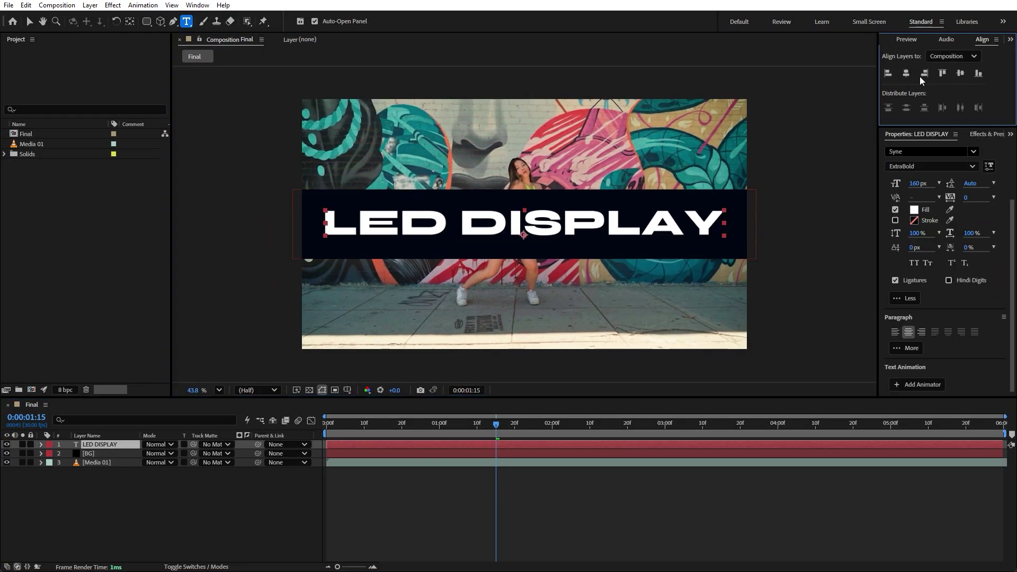
{"action": "left_click", "coordinate": [961, 74]}
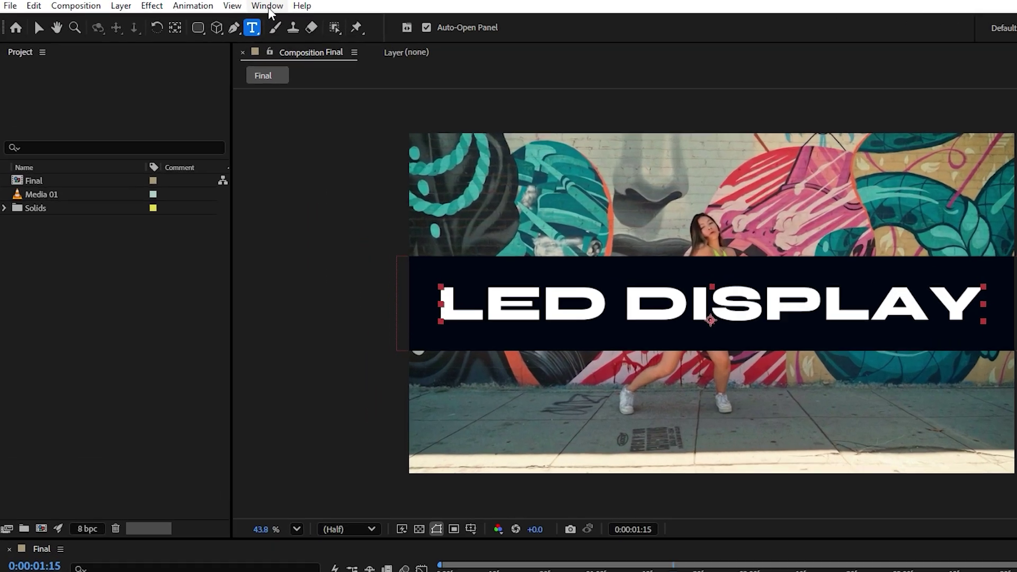
{"action": "left_click", "coordinate": [197, 5]}
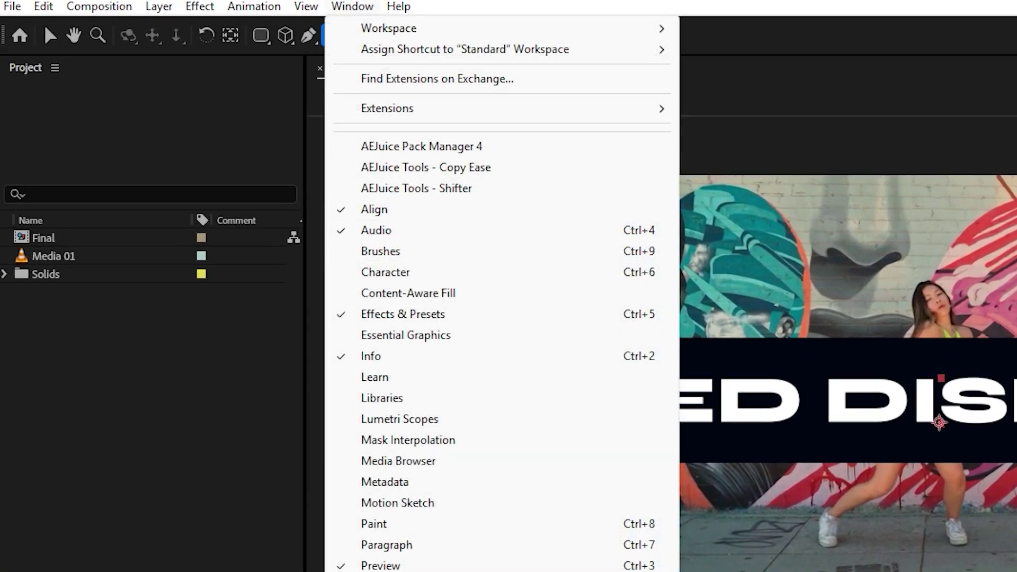
{"action": "left_click", "coordinate": [105, 495]}
{"action": "left_click", "coordinate": [102, 445]}
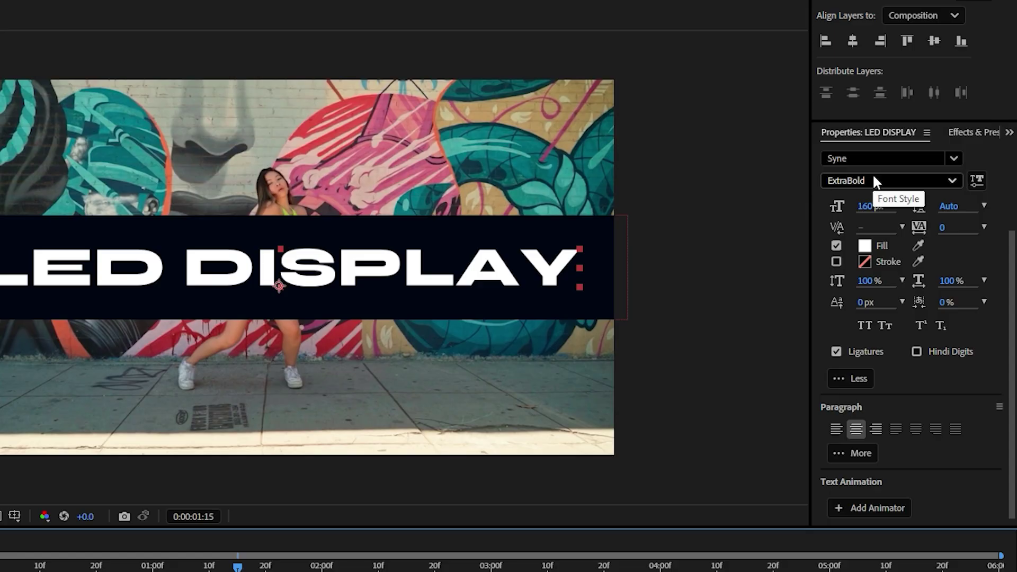
Find the Tritone effect and apply it to the LED DISPLAY text layer.
{"action": "left_click", "coordinate": [964, 132]}
{"action": "left_click", "coordinate": [921, 151]}
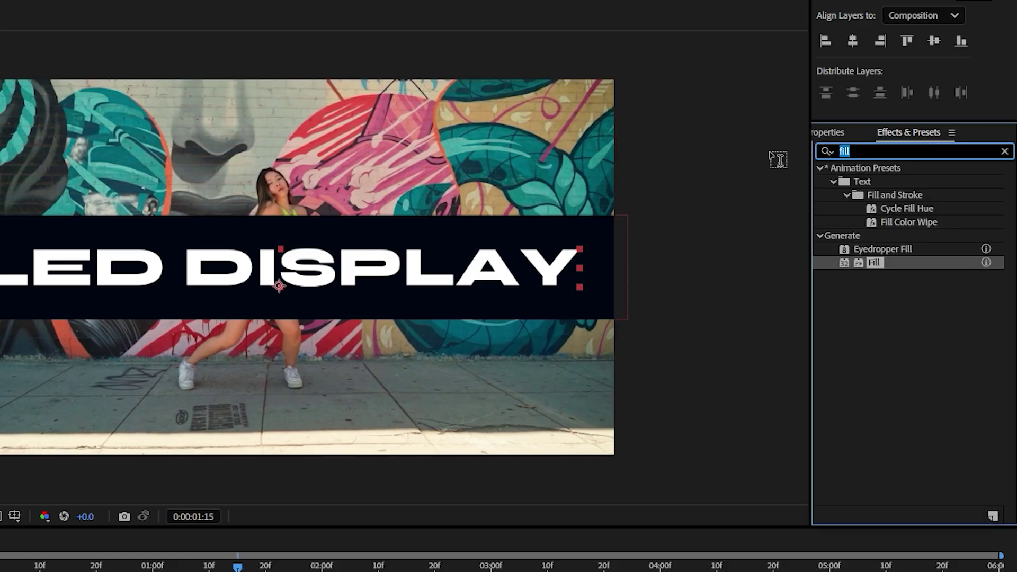
{"action": "key", "text": "BackSpace"}
{"action": "type", "text": "trito"}
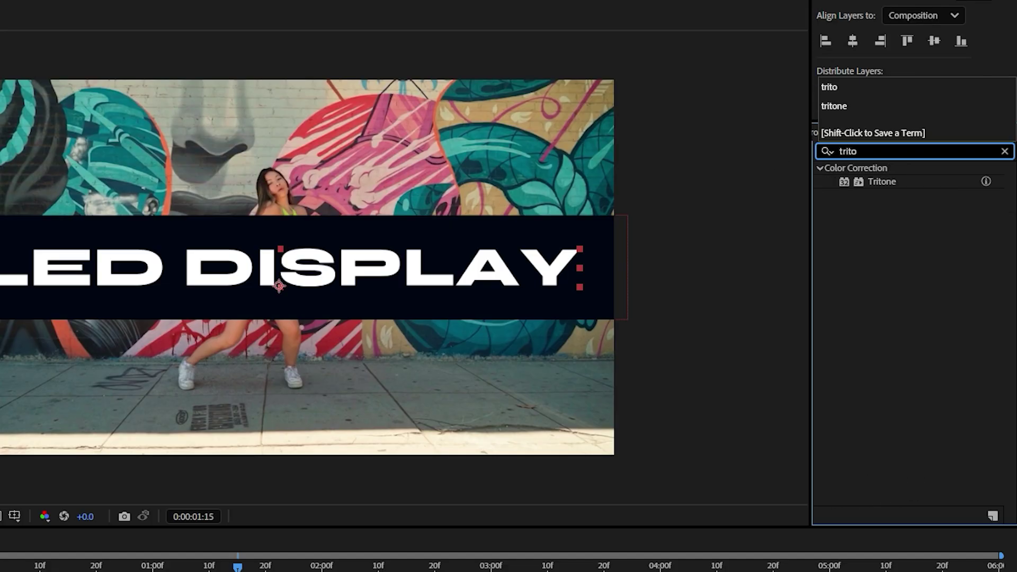
{"action": "left_click_drag", "start_coordinate": [873, 180], "coordinate": [129, 444]}
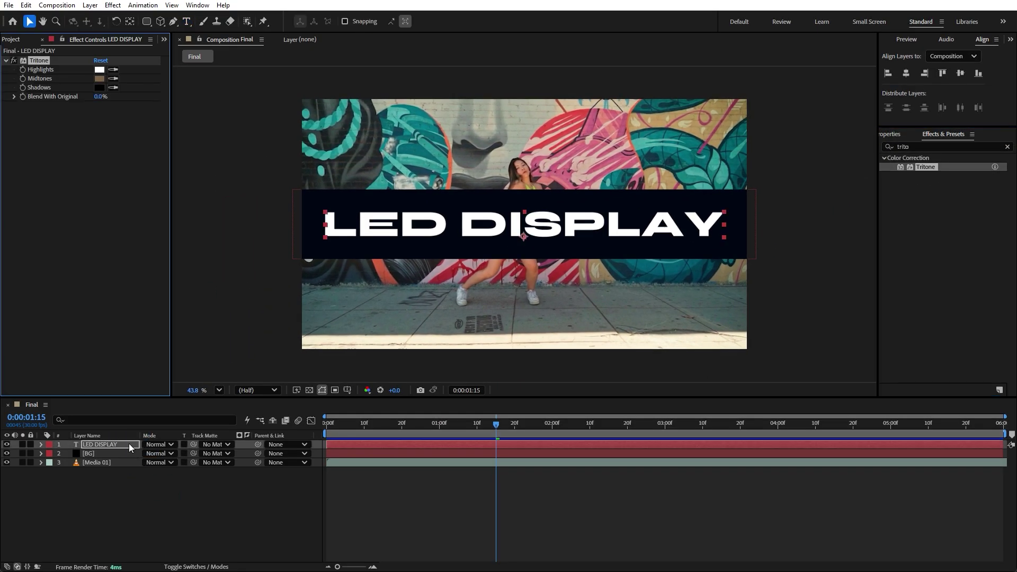
Set the Tritone Highlights colour to the pale yellow FFFCD1.
{"action": "left_click", "coordinate": [99, 69]}
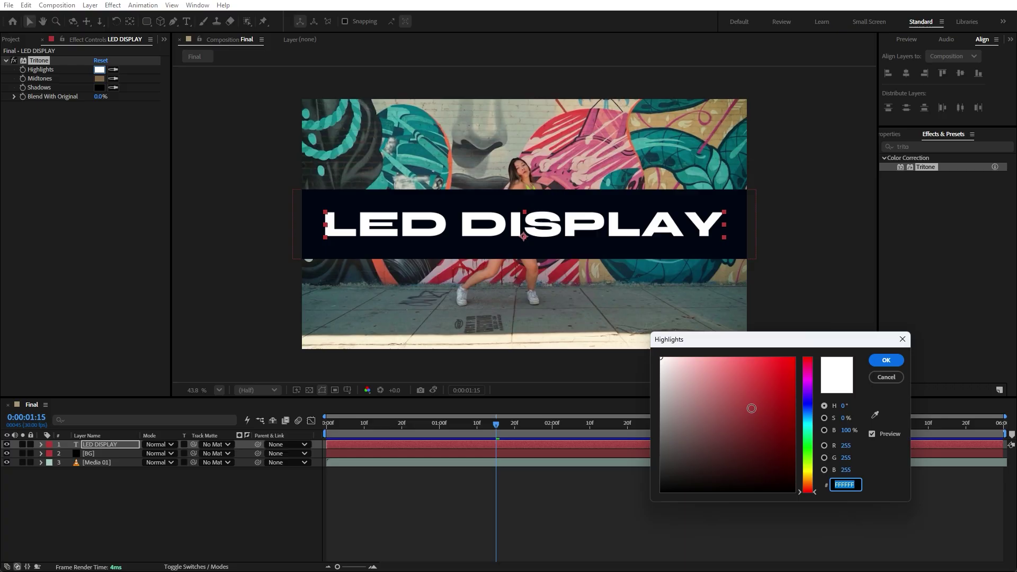
{"action": "left_click", "coordinate": [808, 470]}
{"action": "left_click", "coordinate": [682, 357]}
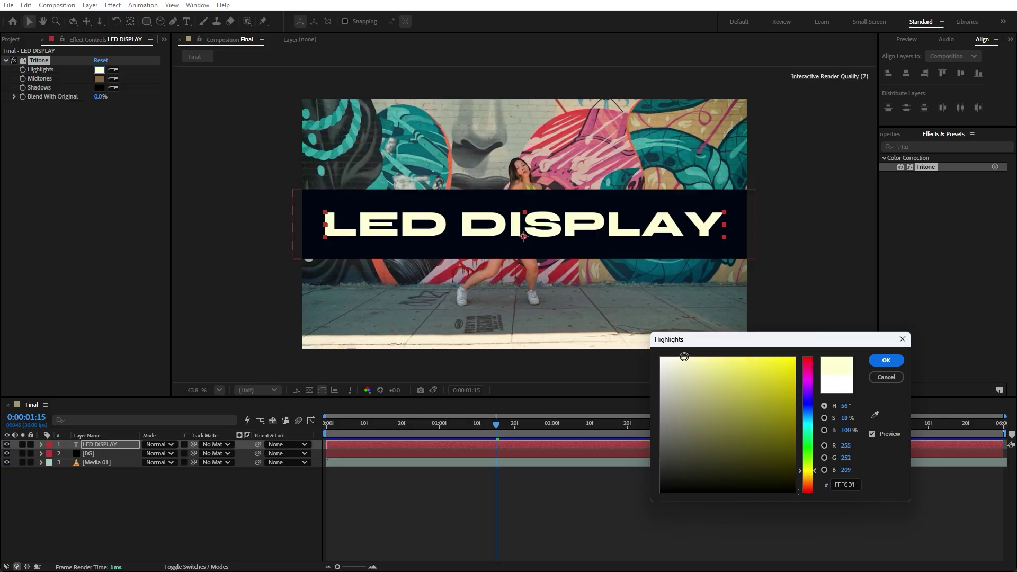
{"action": "left_click", "coordinate": [885, 360]}
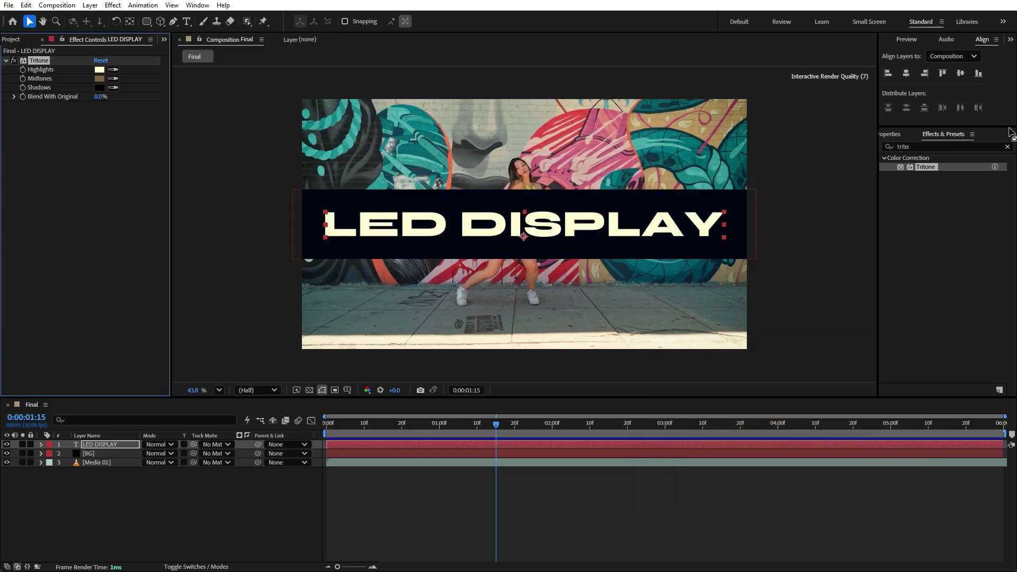
Find the Noise effect and apply it to the LED DISPLAY text layer.
{"action": "left_click", "coordinate": [1007, 146]}
{"action": "left_click", "coordinate": [950, 147]}
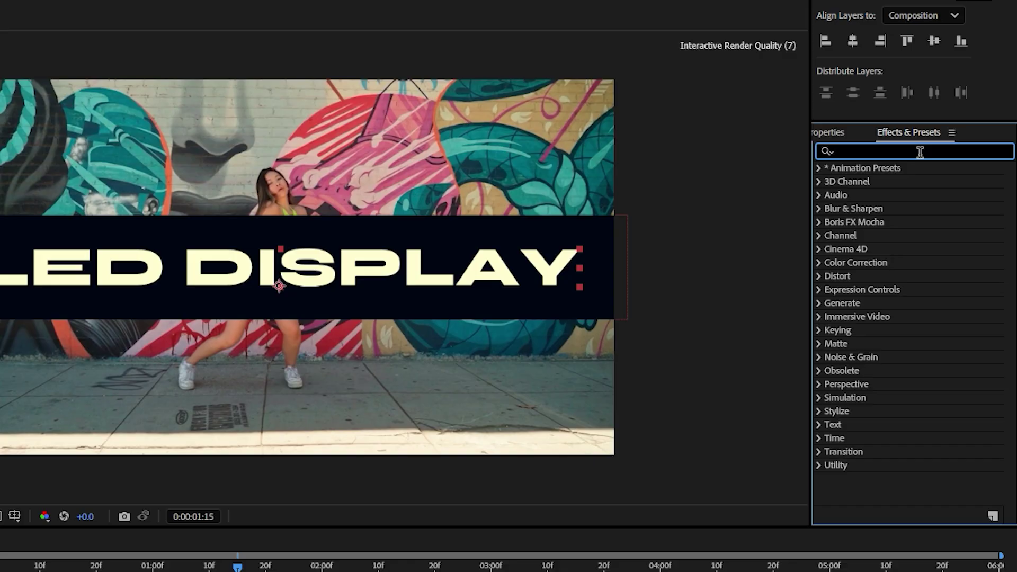
{"action": "type", "text": "noise"}
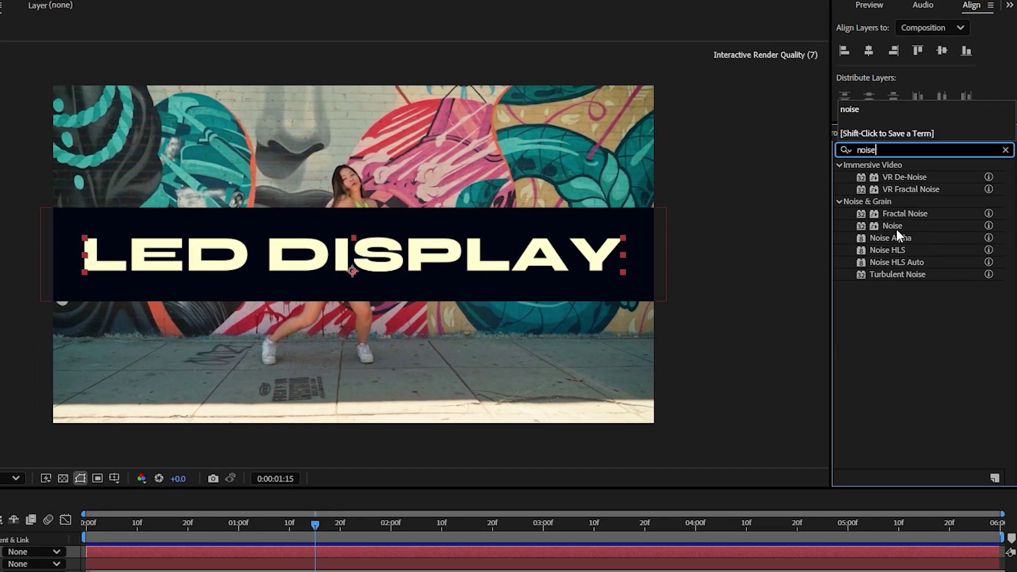
{"action": "left_click_drag", "start_coordinate": [898, 231], "coordinate": [118, 443]}
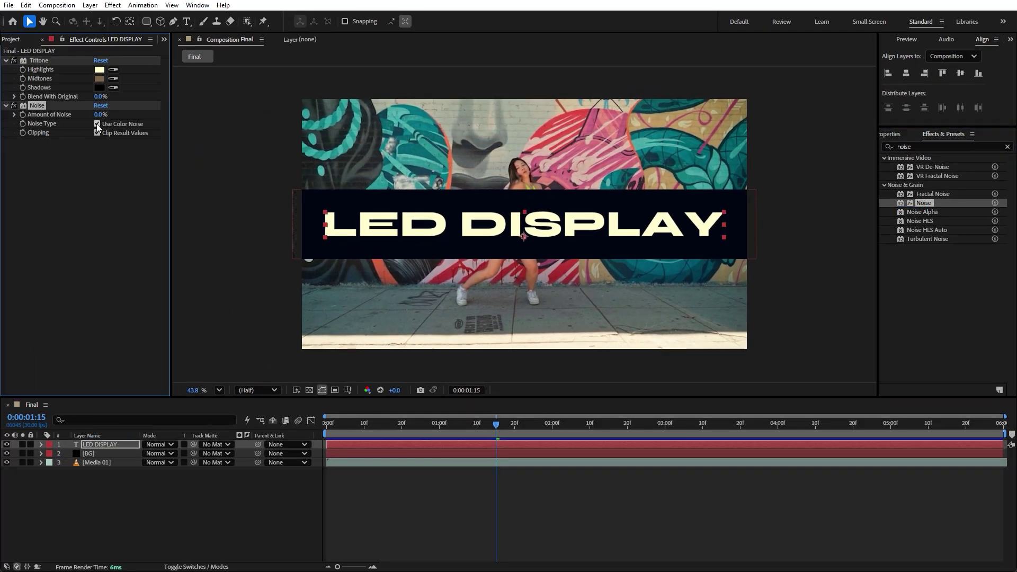
Turn off Use Color Noise and set the Amount of Noise to 10%.
{"action": "left_click", "coordinate": [97, 124]}
{"action": "left_click", "coordinate": [98, 114]}
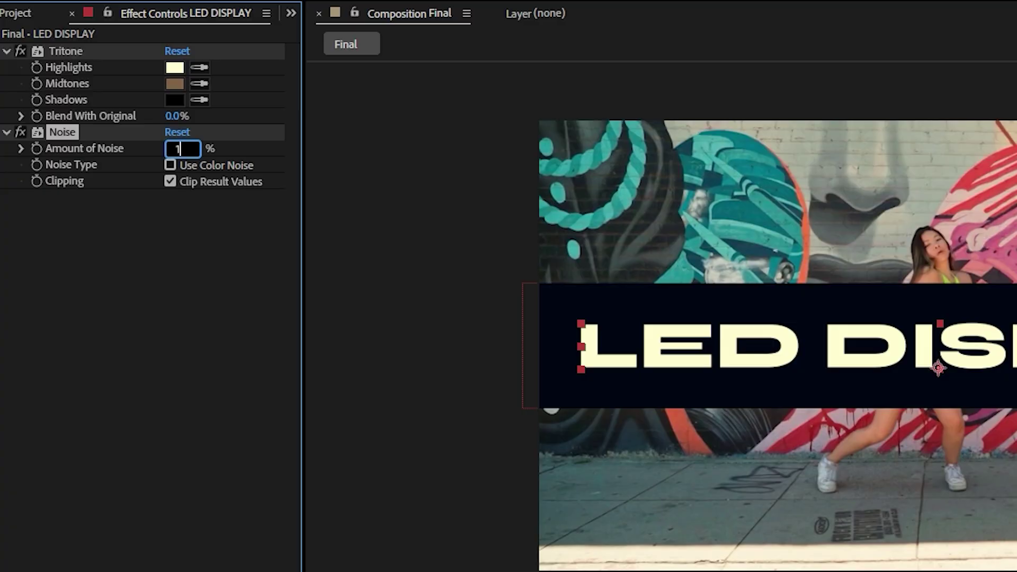
{"action": "key", "text": "Return"}
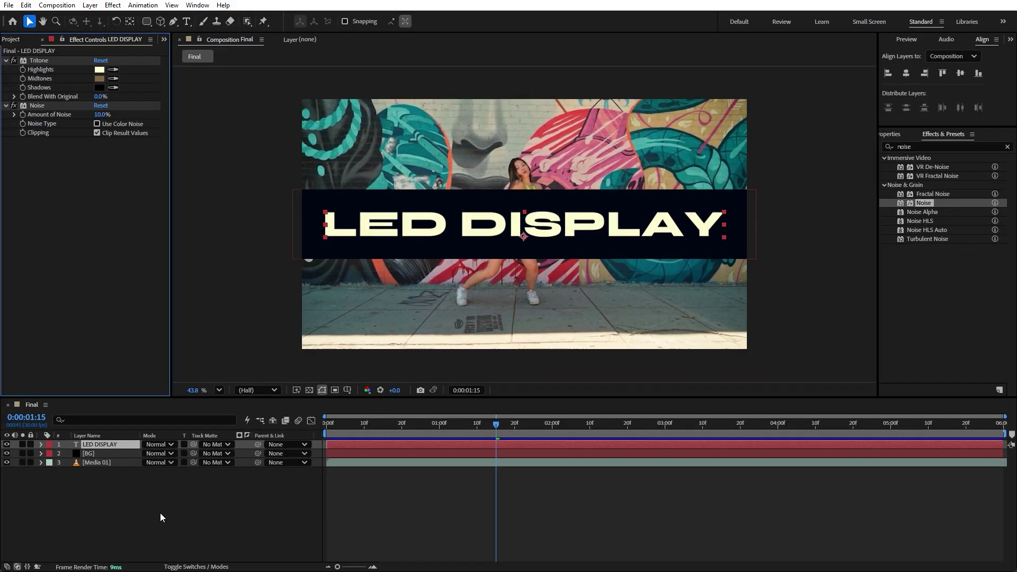
Duplicate the LED DISPLAY text layer and place the duplicate beneath the original.
{"action": "left_click", "coordinate": [97, 443]}
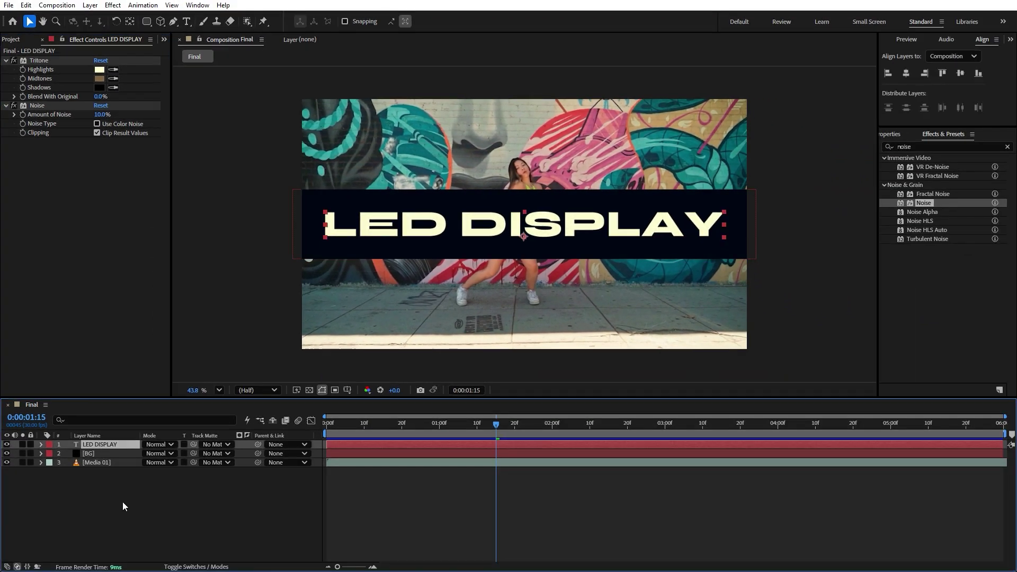
{"action": "key", "text": "ctrl+d"}
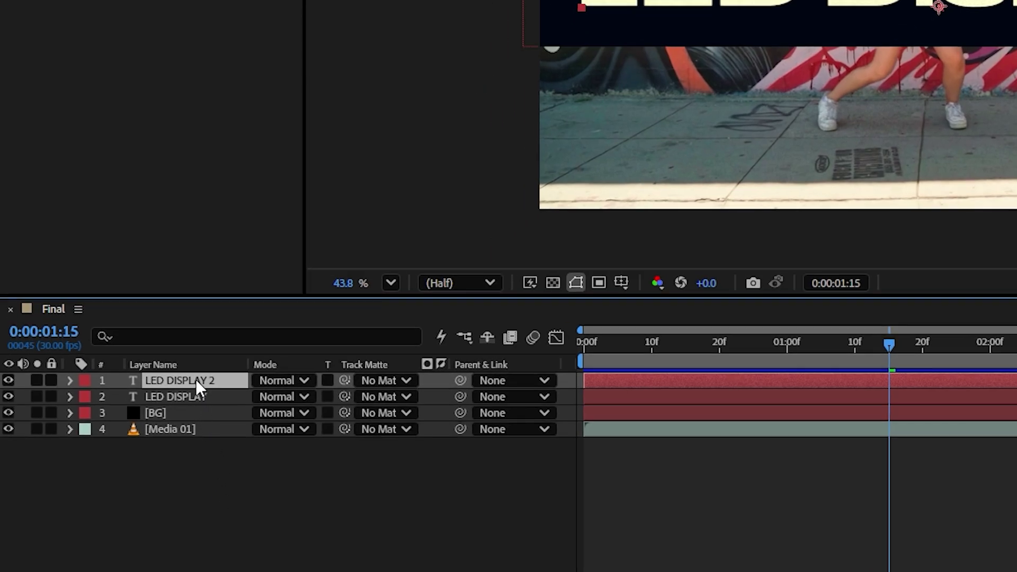
{"action": "left_click_drag", "start_coordinate": [196, 380], "coordinate": [195, 405]}
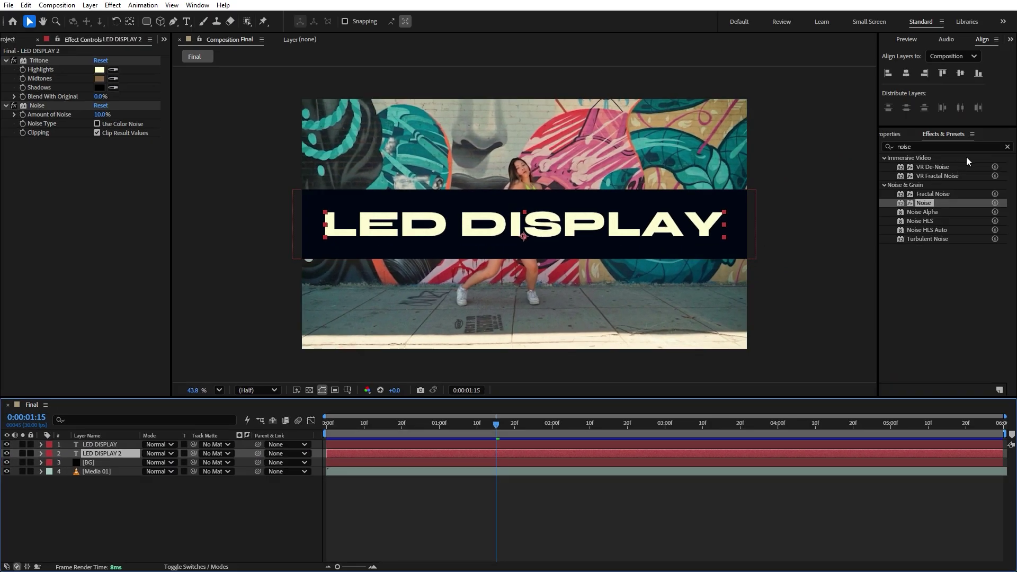
Apply Roughen Edges to the LED DISPLAY 2 layer and set its Edge Type to Rusty Color.
{"action": "left_click", "coordinate": [1006, 147]}
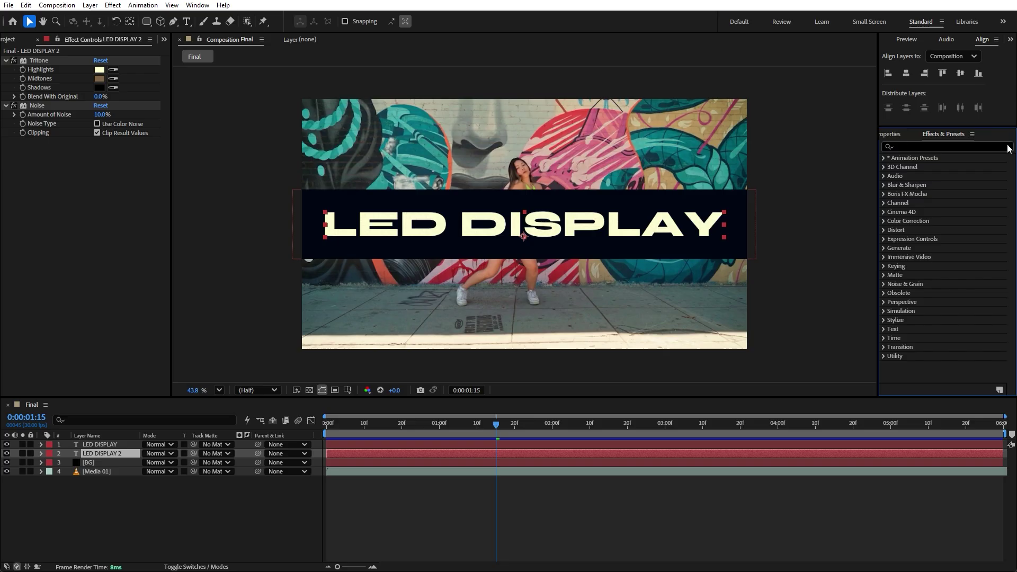
{"action": "type", "text": "rough"}
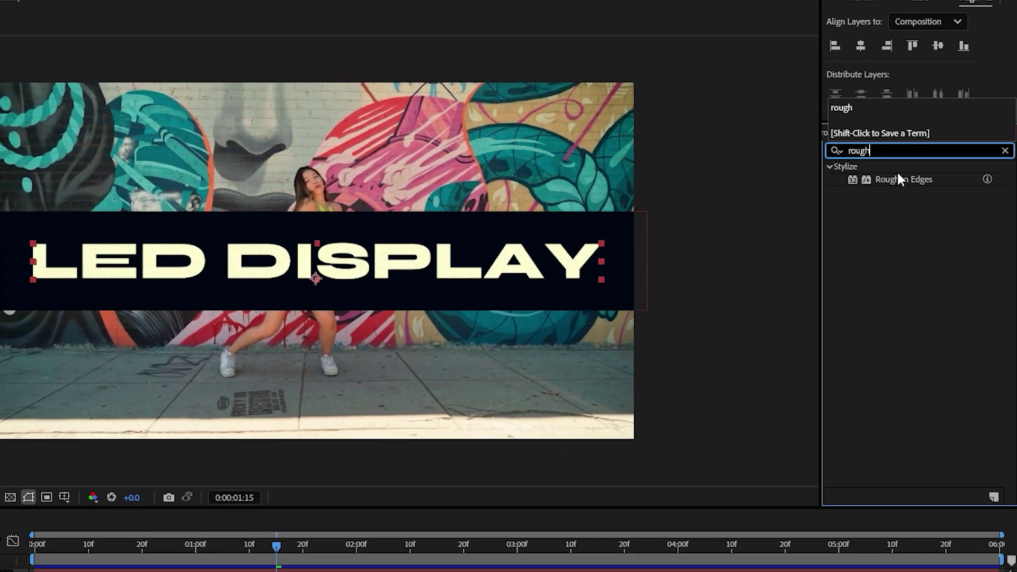
{"action": "left_click_drag", "start_coordinate": [898, 182], "coordinate": [137, 456]}
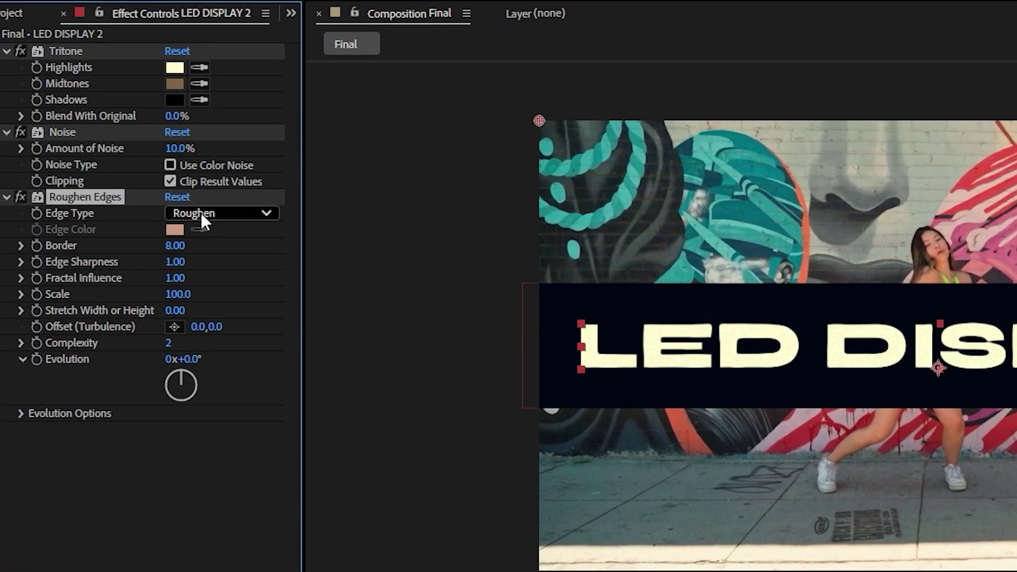
{"action": "left_click", "coordinate": [114, 151]}
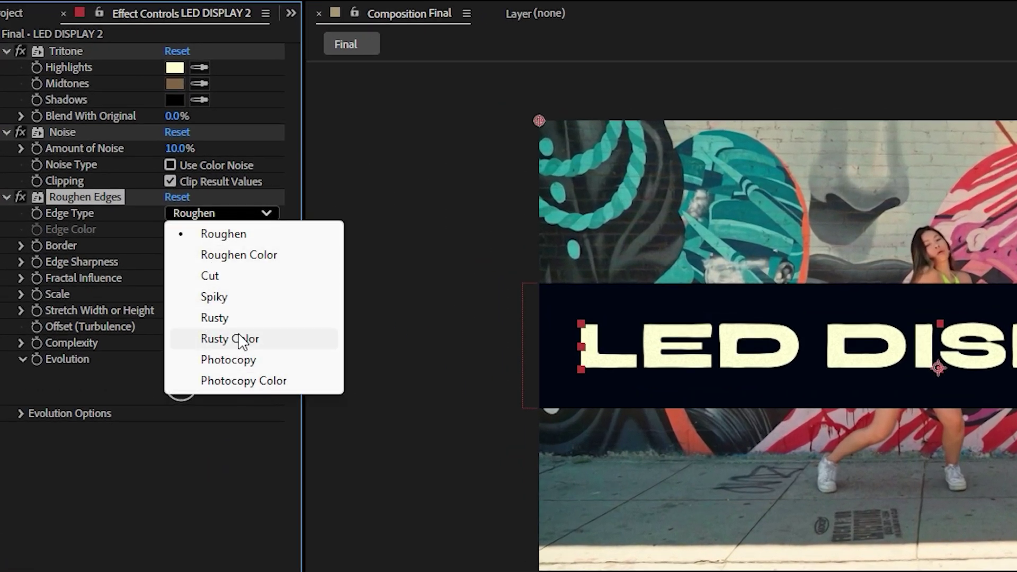
{"action": "left_click", "coordinate": [239, 338]}
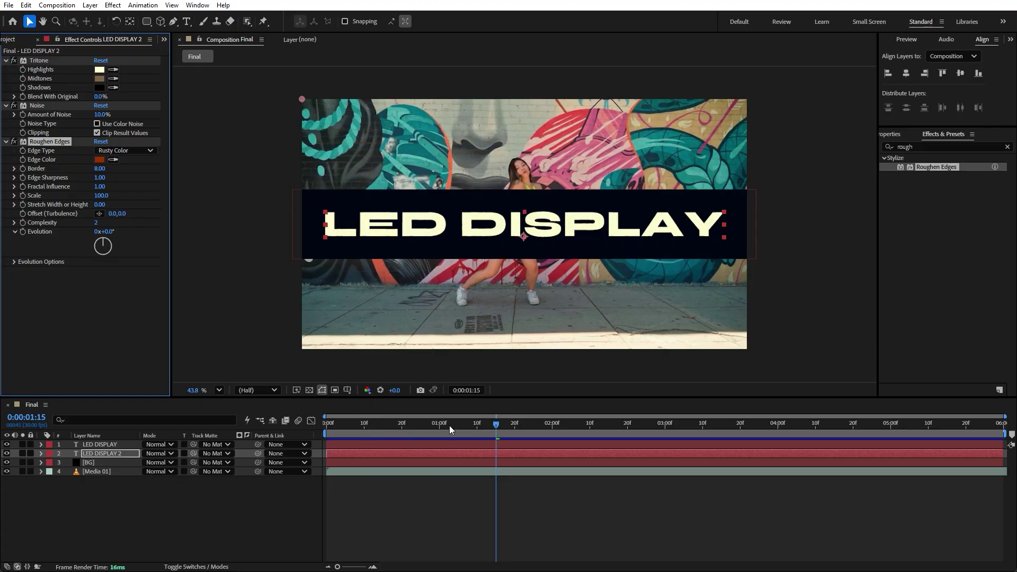
Keyframe the Roughen Edges Evolution at the start of the timeline with a value of 20 revolutions.
{"action": "left_click_drag", "start_coordinate": [449, 424], "coordinate": [320, 428]}
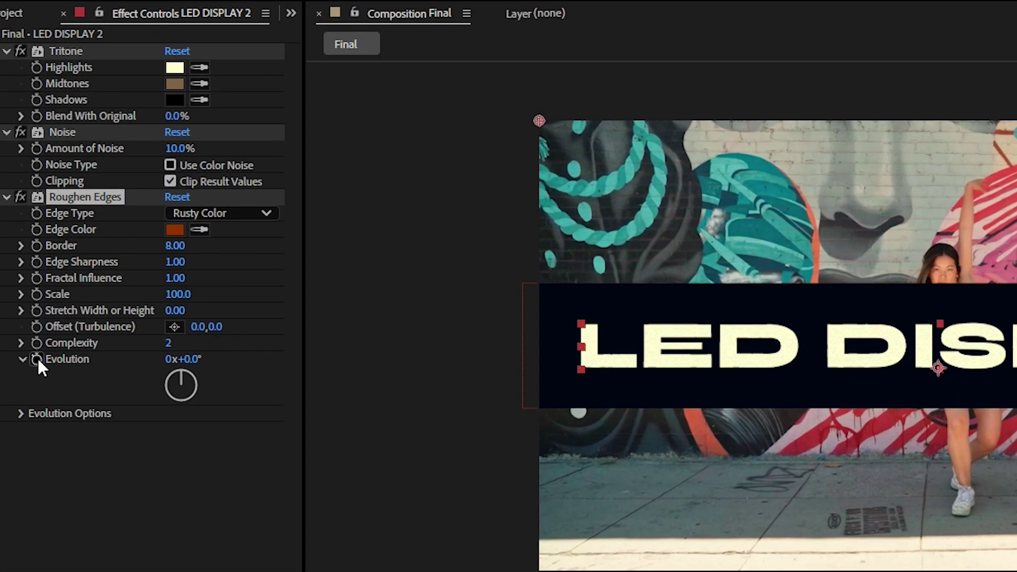
{"action": "left_click", "coordinate": [36, 359]}
{"action": "left_click", "coordinate": [168, 360]}
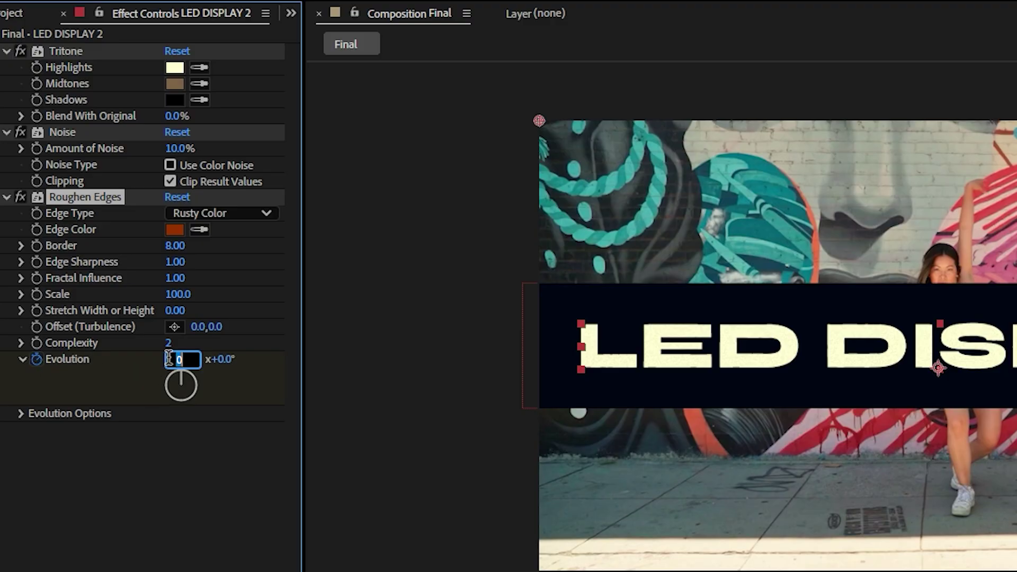
{"action": "type", "text": "20"}
{"action": "key", "text": "Return"}
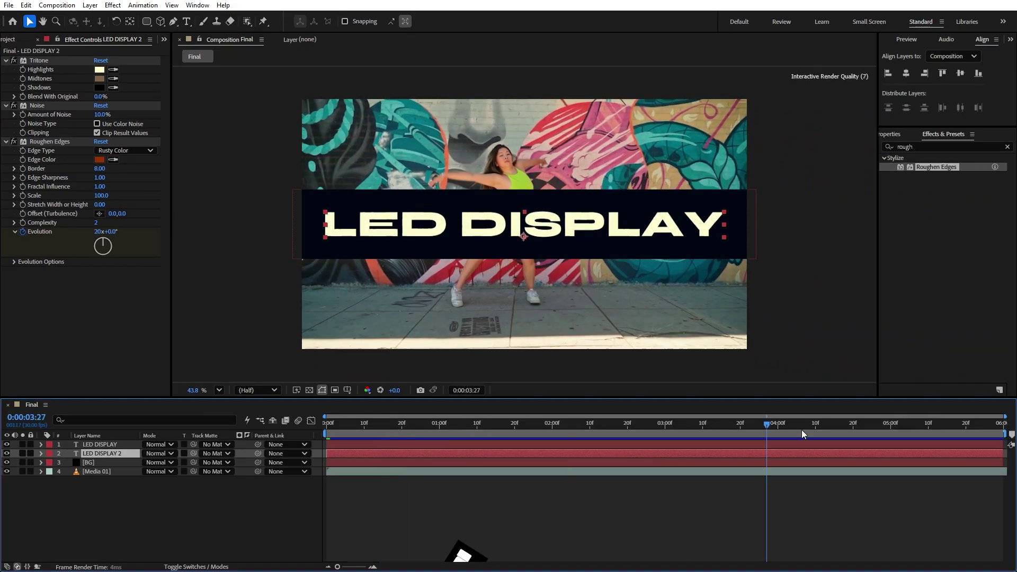
Keyframe the Roughen Edges Evolution at the end of the timeline with a value of 0 revolutions and preview the animation.
{"action": "left_click_drag", "start_coordinate": [981, 434], "coordinate": [1000, 429]}
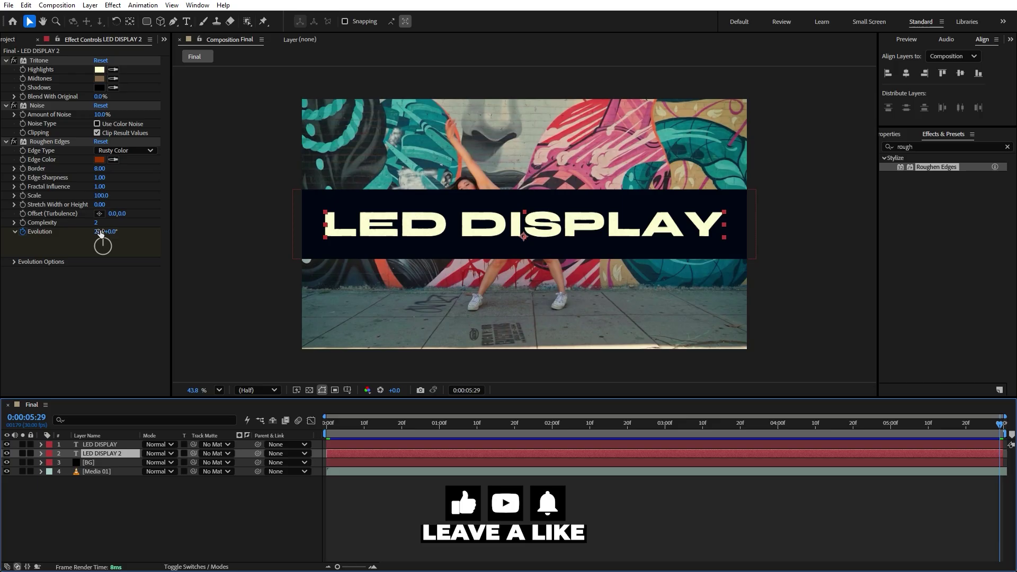
{"action": "left_click", "coordinate": [149, 525]}
{"action": "key", "text": "space"}
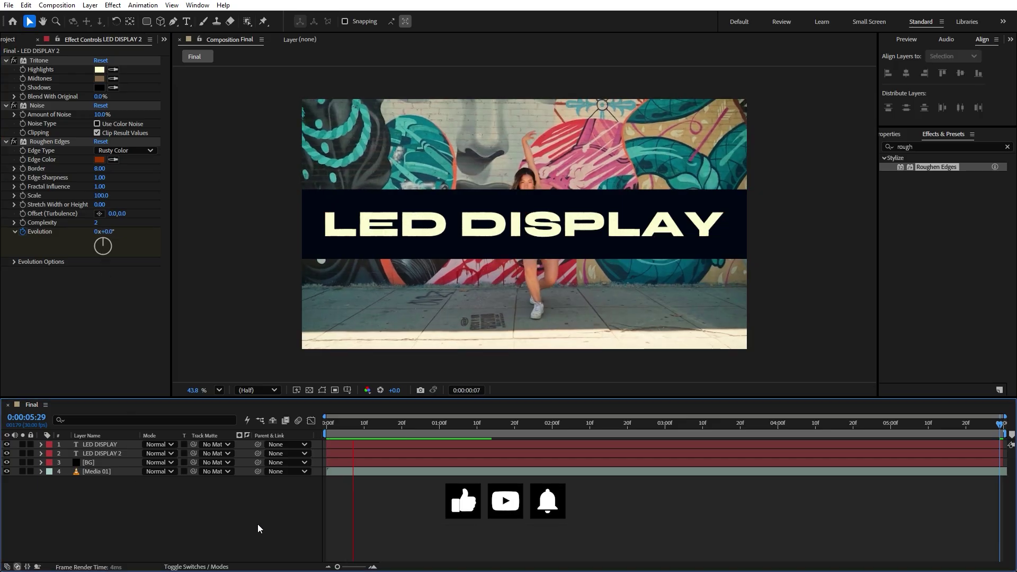
{"action": "left_click_drag", "start_coordinate": [469, 429], "coordinate": [481, 427]}
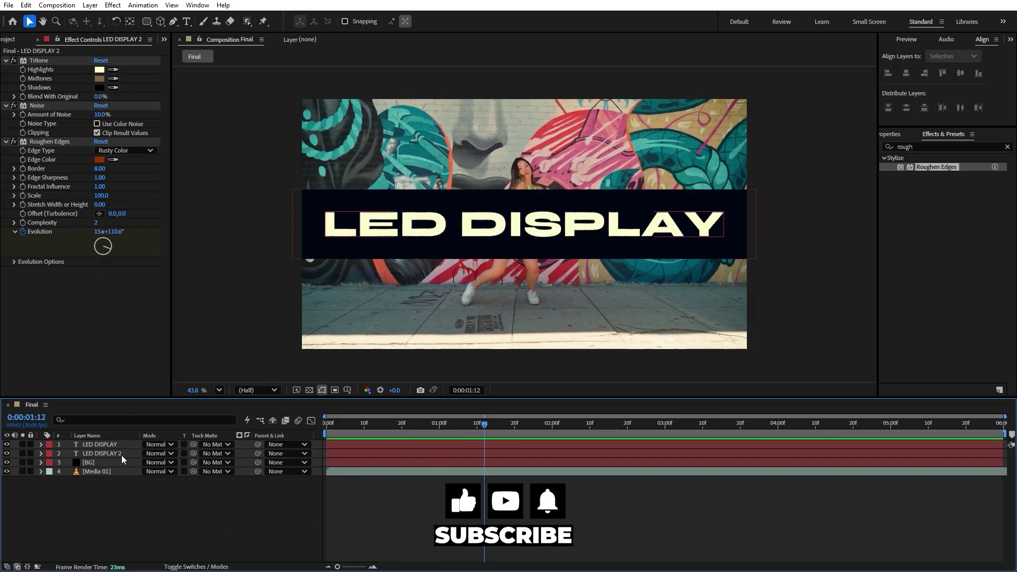
Scale the LED DISPLAY 2 layer up slightly so its rough edges extend past the original text, and check it in the preview.
{"action": "left_click", "coordinate": [108, 453]}
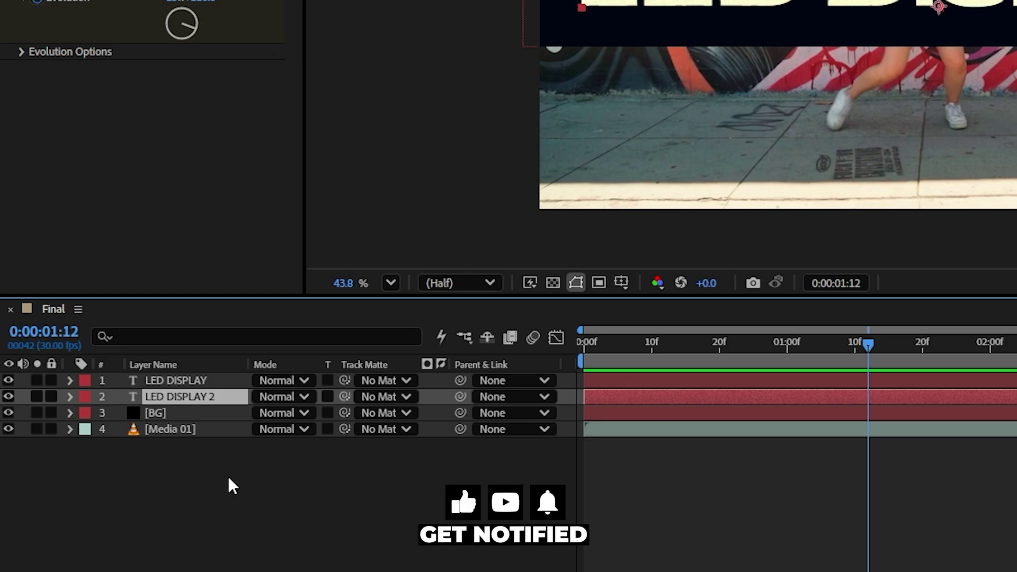
{"action": "key", "text": "s"}
{"action": "left_click", "coordinate": [281, 413]}
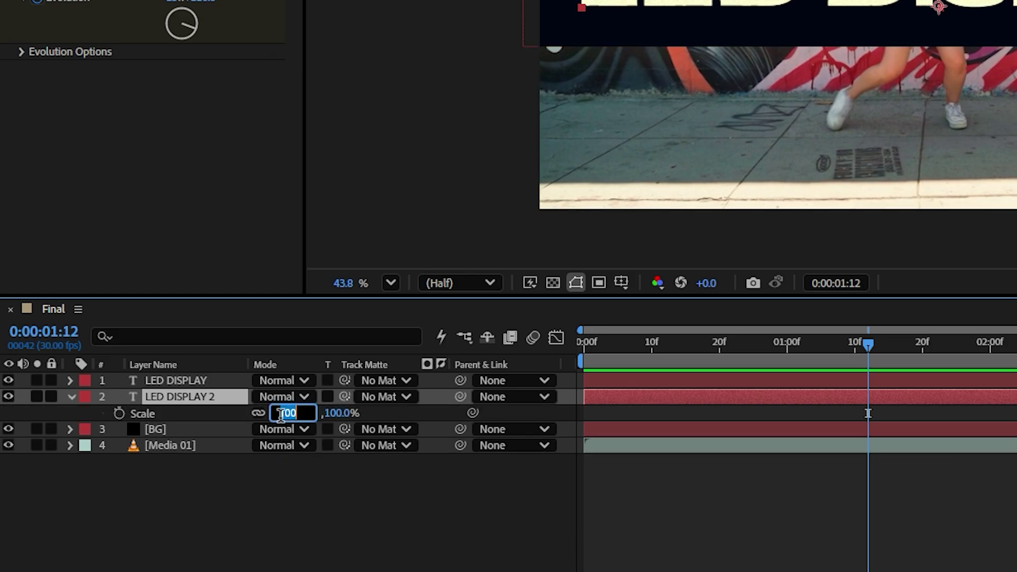
{"action": "type", "text": "10"}
{"action": "key", "text": "Return"}
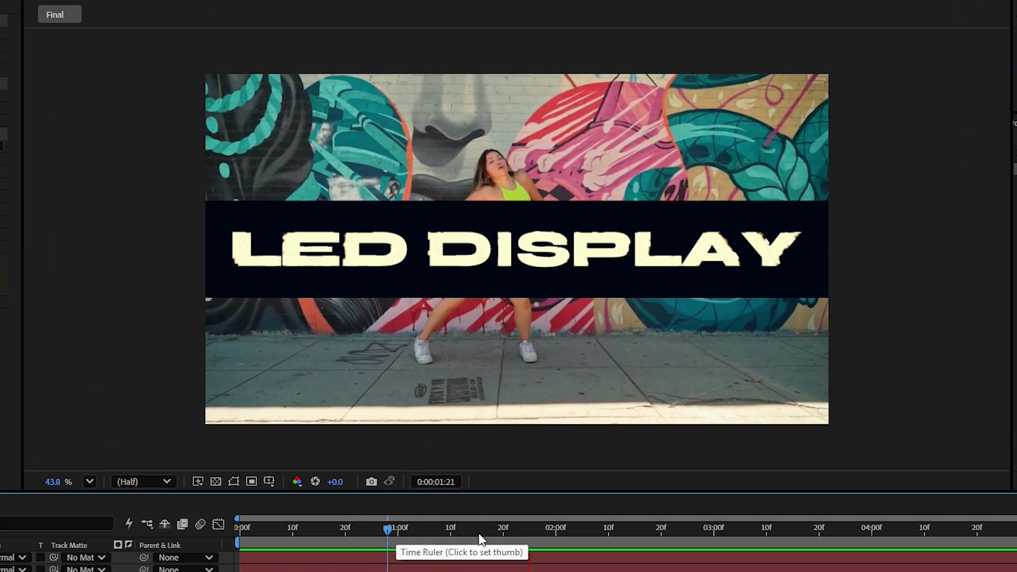
{"action": "left_click_drag", "start_coordinate": [449, 529], "coordinate": [483, 543]}
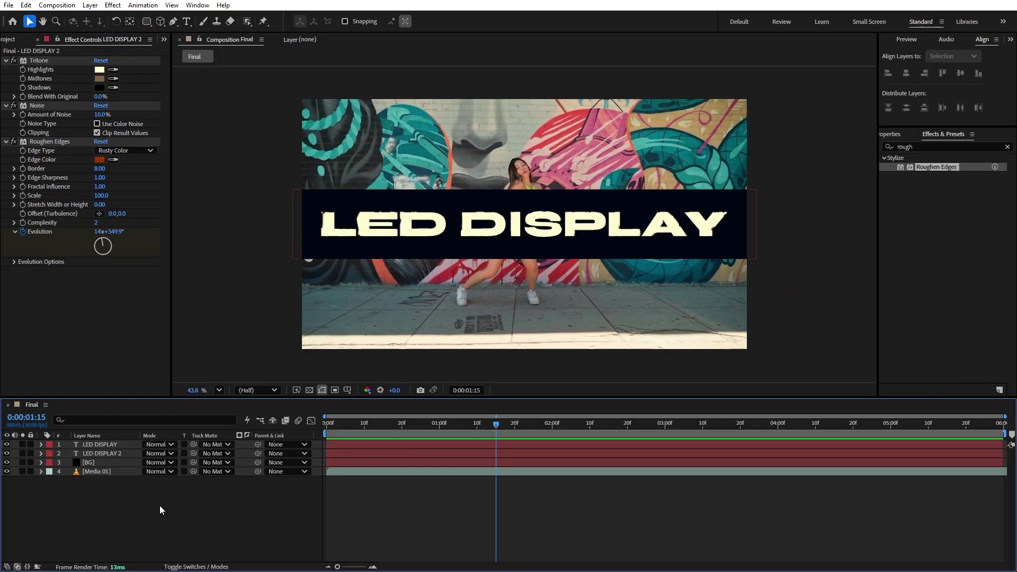
Create an adjustment layer above all other layers and name it LED.
{"action": "right_click", "coordinate": [150, 502]}
{"action": "mouse_move", "coordinate": [189, 373]}
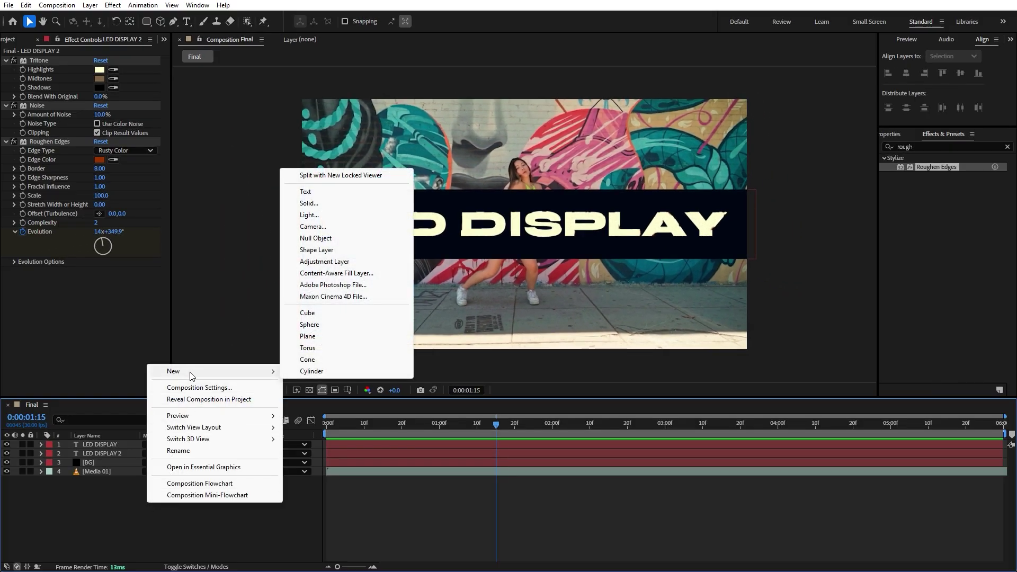
{"action": "left_click", "coordinate": [324, 261]}
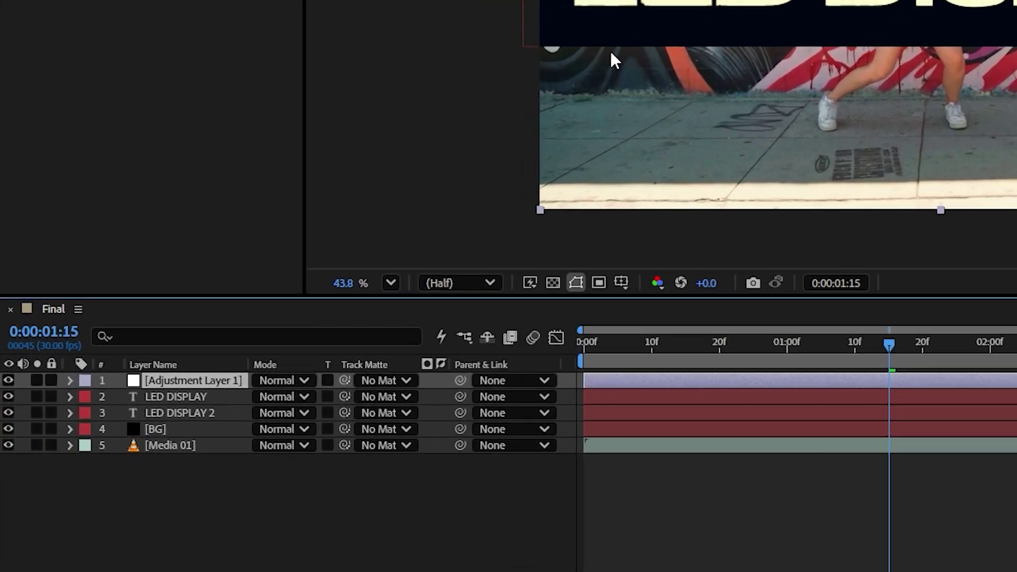
{"action": "key", "text": "Return"}
{"action": "type", "text": "LED"}
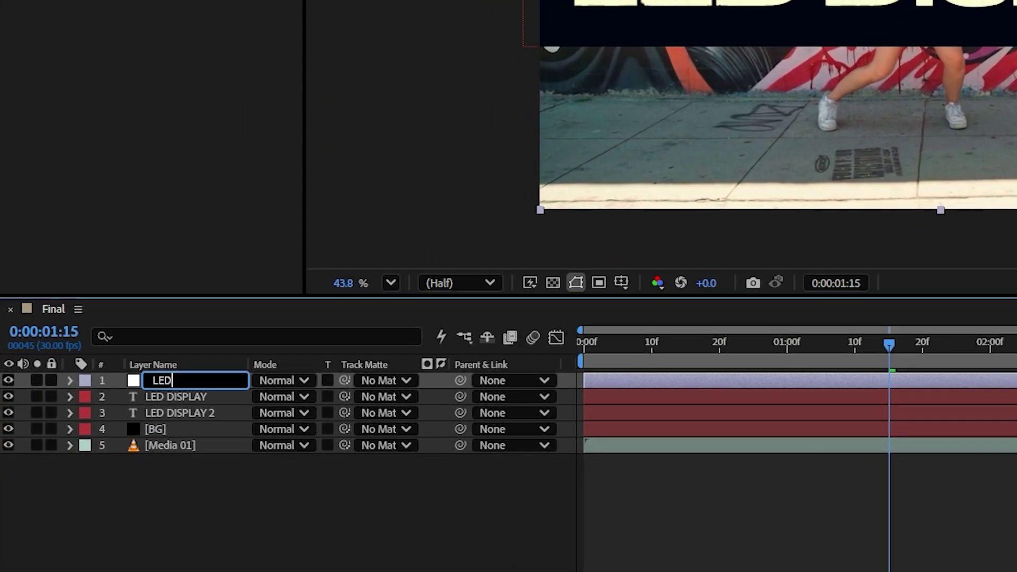
{"action": "key", "text": "Return"}
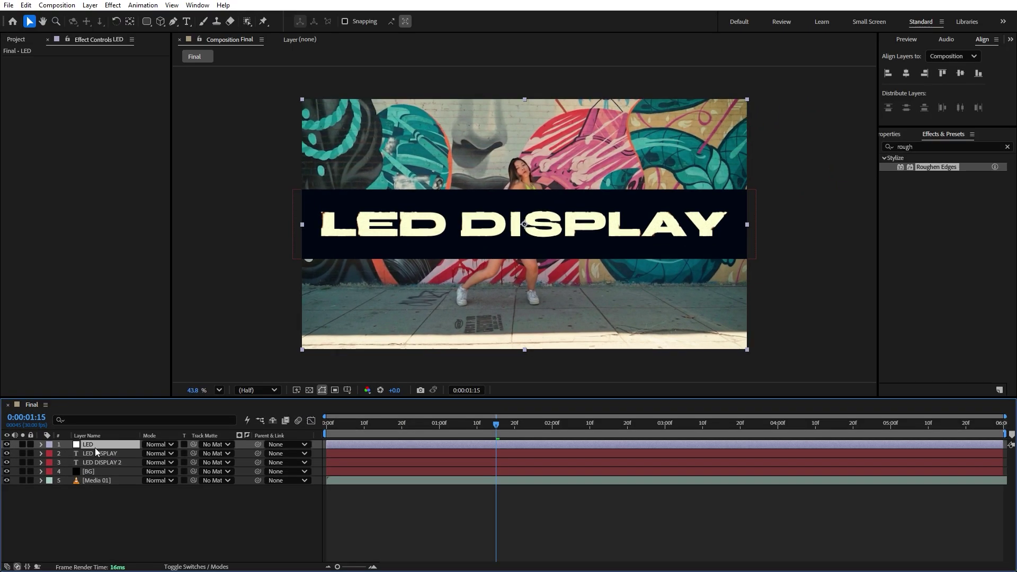
Find the CC Ball Action effect and apply it to the LED adjustment layer.
{"action": "left_click", "coordinate": [1006, 148]}
{"action": "type", "text": "cc ball"}
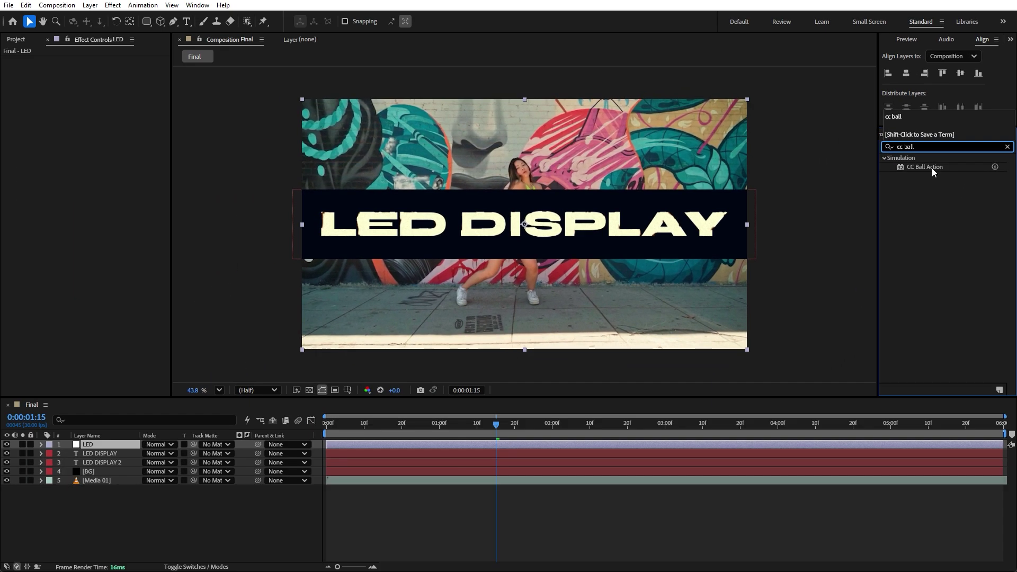
{"action": "left_click_drag", "start_coordinate": [880, 181], "coordinate": [124, 443]}
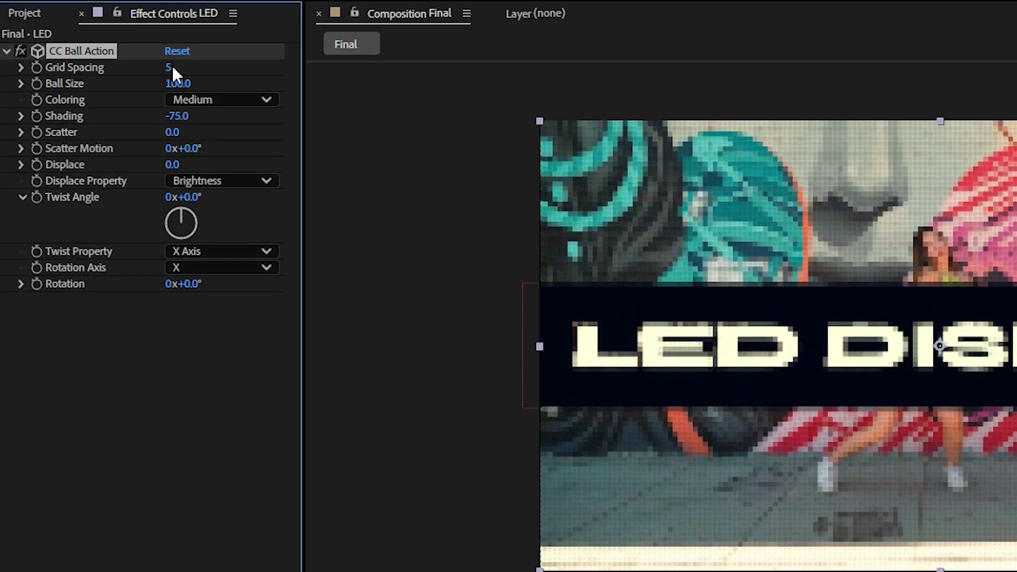
Set the CC Ball Action Grid Spacing to 3 and Ball Size to 50, and preview the dot pattern.
{"action": "left_click_drag", "start_coordinate": [167, 67], "coordinate": [161, 68]}
{"action": "left_click", "coordinate": [178, 83]}
{"action": "type", "text": "50"}
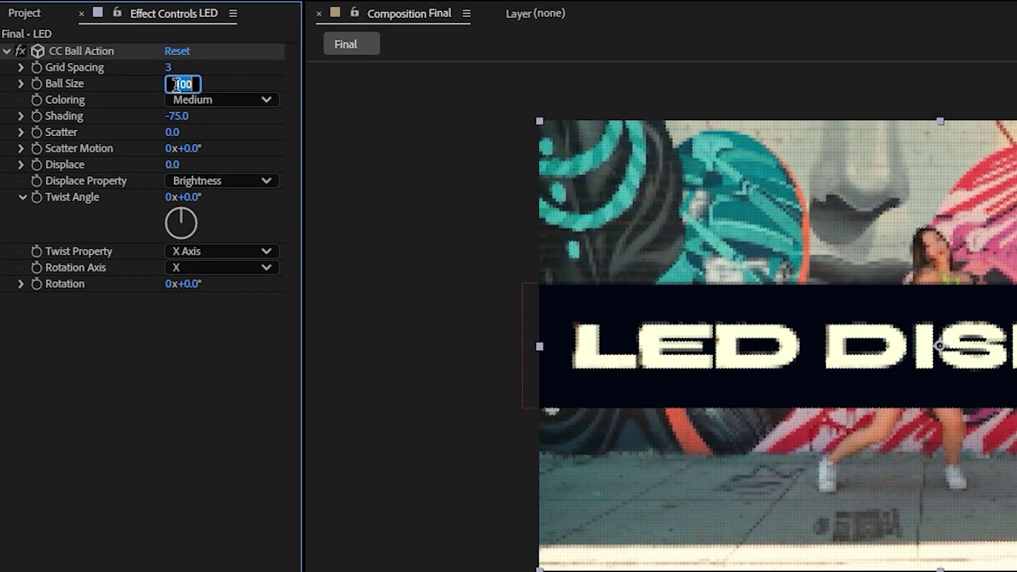
{"action": "key", "text": "Return"}
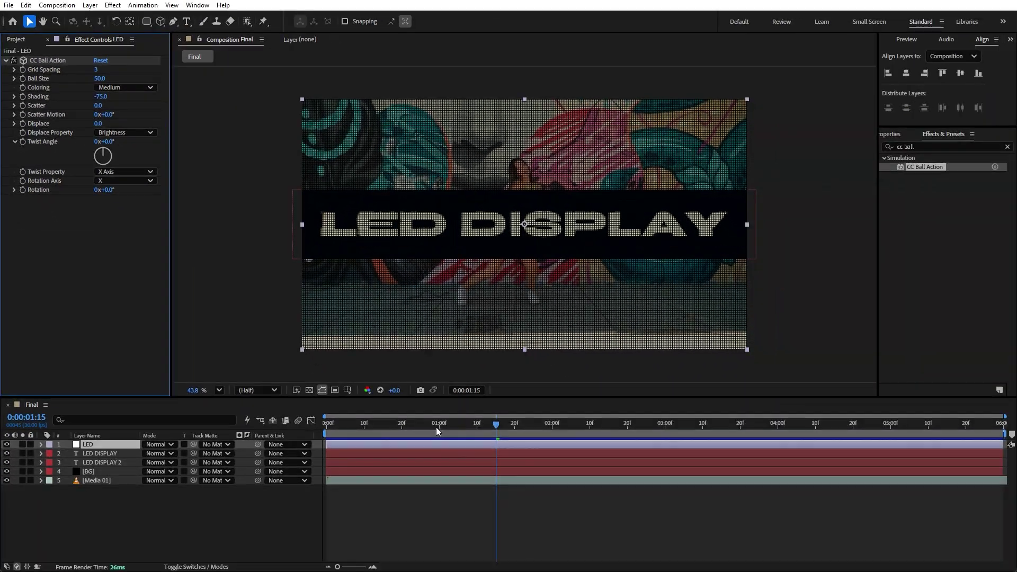
{"action": "left_click", "coordinate": [517, 426]}
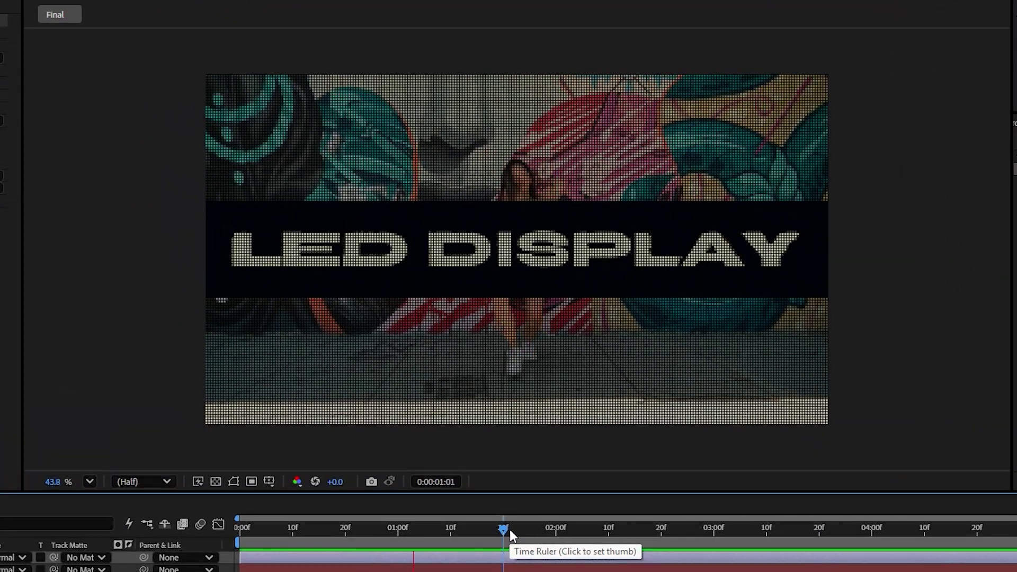
{"action": "left_click_drag", "start_coordinate": [510, 531], "coordinate": [544, 537]}
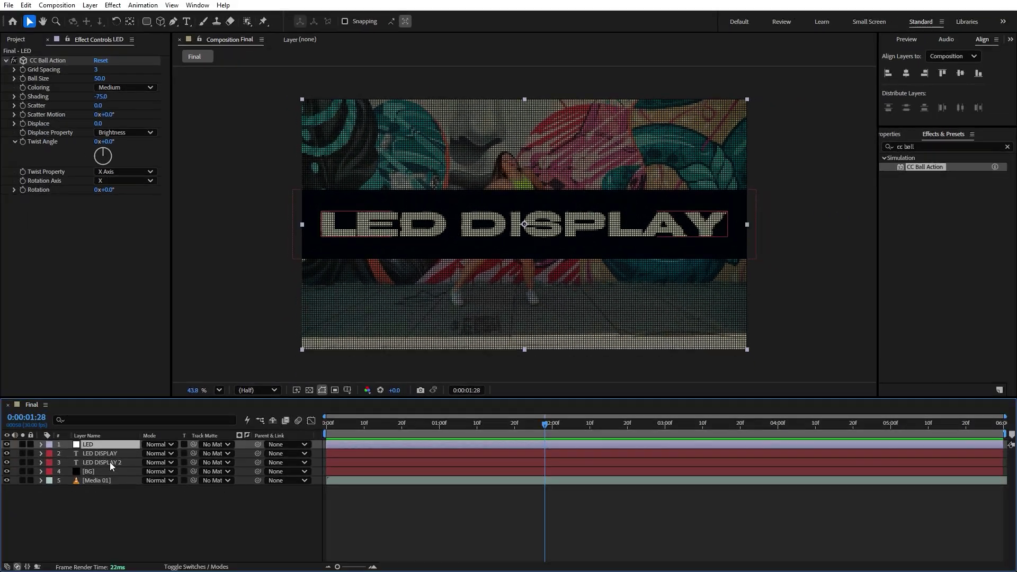
Change the Tritone Highlights color of the LED DISPLAY 2 layer to a saturated cyan.
{"action": "left_click", "coordinate": [110, 462]}
{"action": "left_click", "coordinate": [99, 69]}
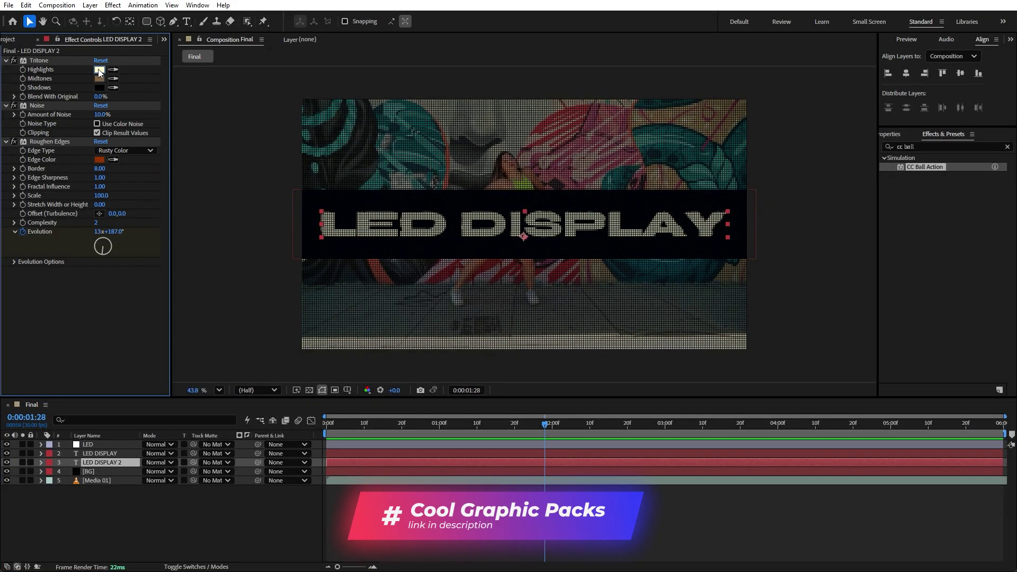
{"action": "left_click", "coordinate": [808, 416]}
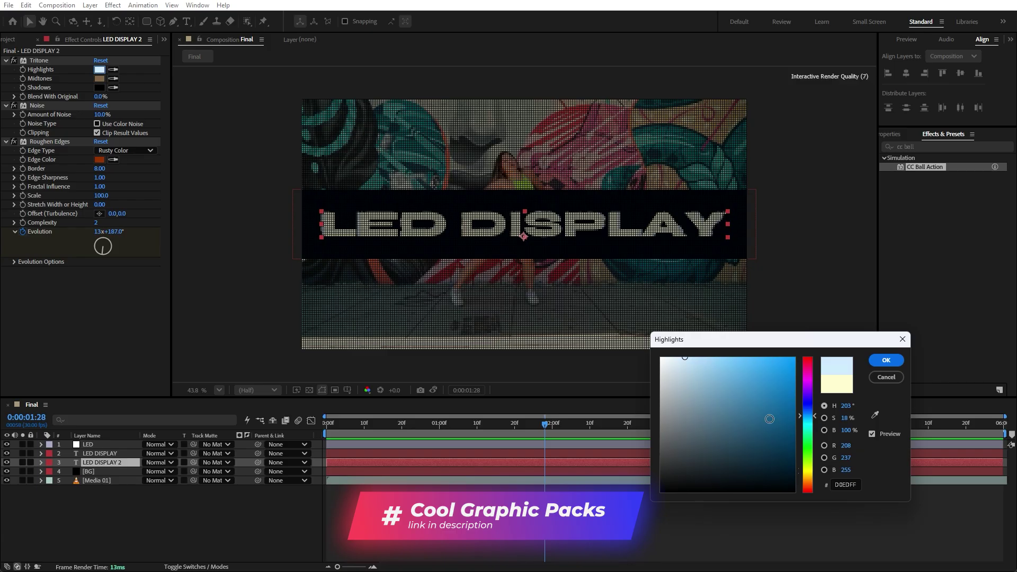
{"action": "left_click_drag", "start_coordinate": [769, 419], "coordinate": [804, 355]}
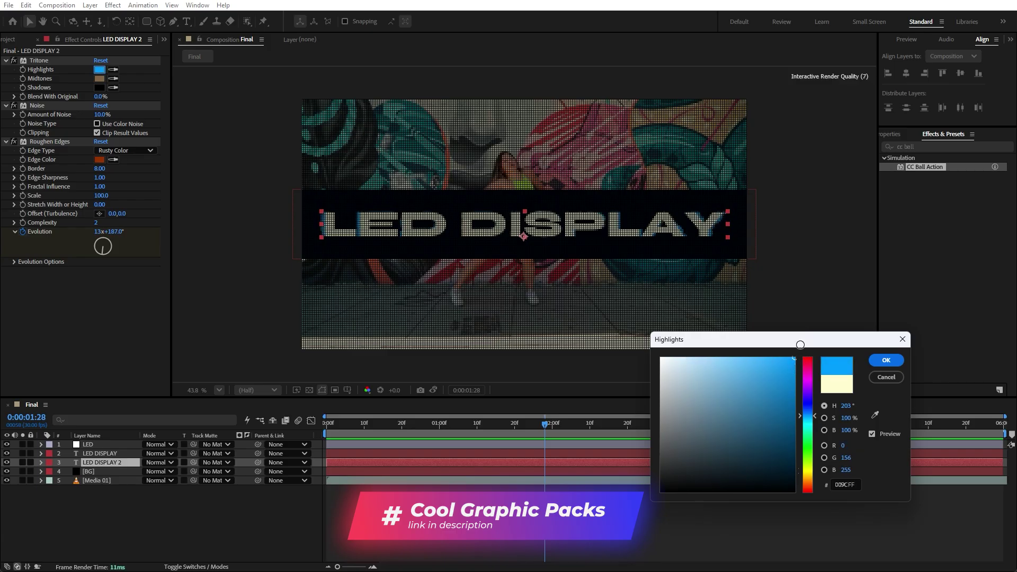
{"action": "left_click", "coordinate": [807, 423]}
{"action": "left_click", "coordinate": [886, 360]}
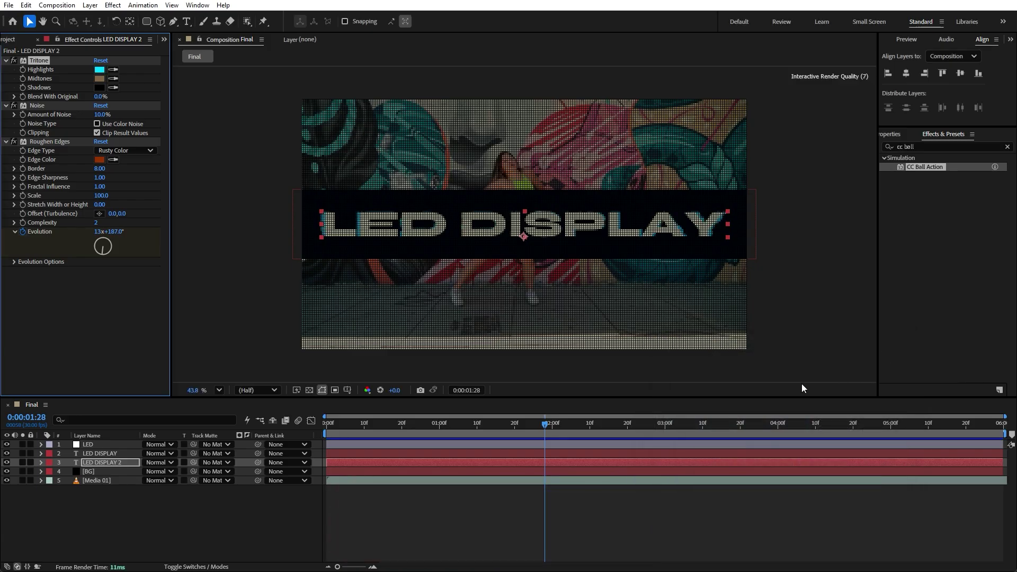
Set the Tritone Highlights color of the LED DISPLAY layer to pale cream FFFDDB and preview the result.
{"action": "left_click", "coordinate": [103, 453]}
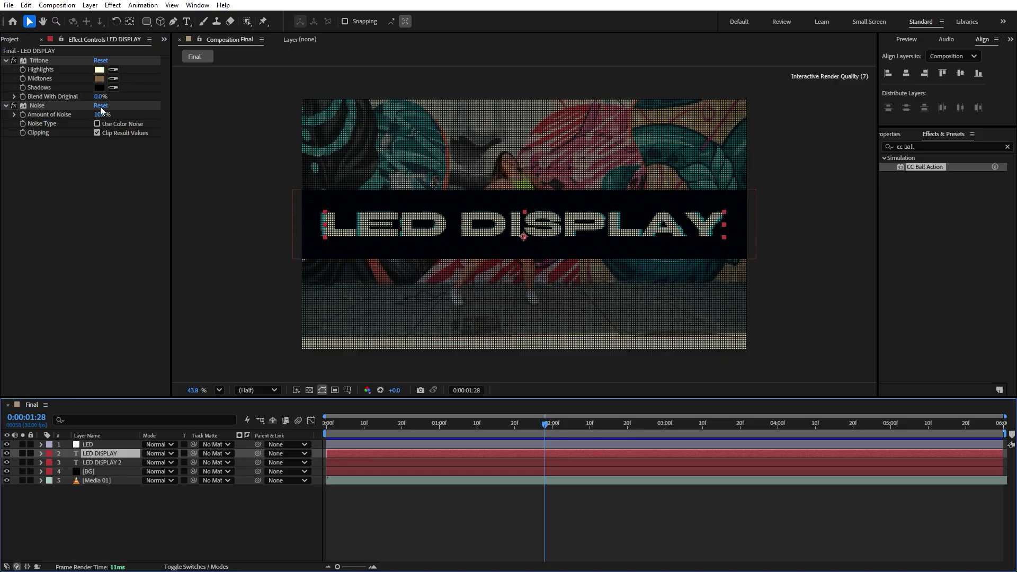
{"action": "left_click", "coordinate": [99, 70]}
{"action": "left_click_drag", "start_coordinate": [685, 361], "coordinate": [676, 355]}
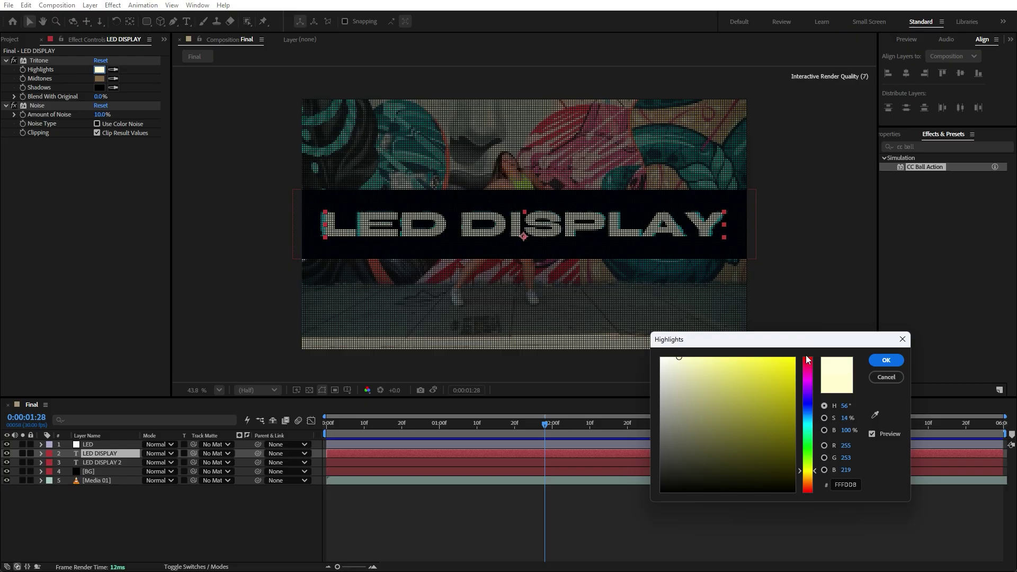
{"action": "left_click", "coordinate": [885, 360]}
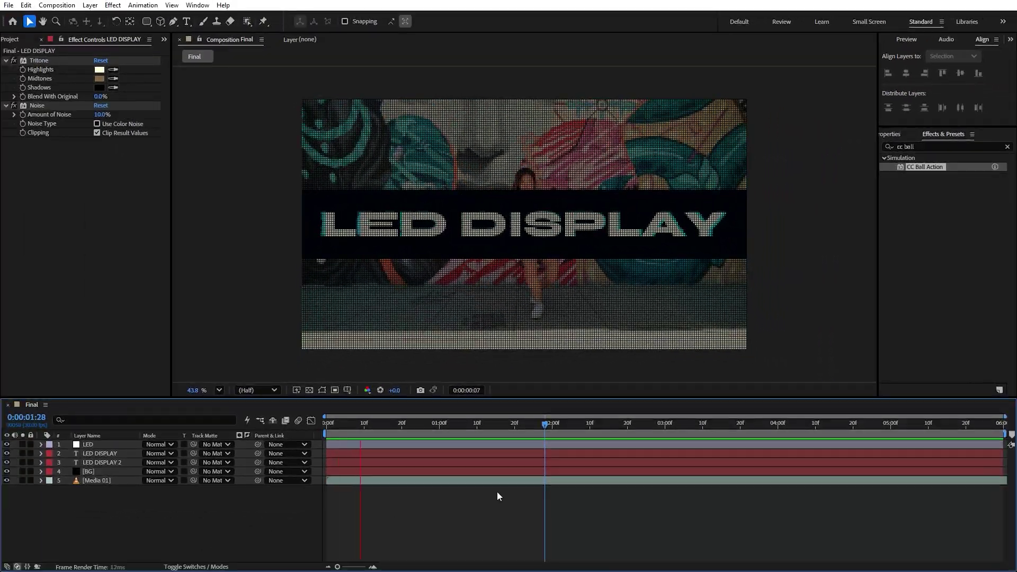
{"action": "left_click", "coordinate": [484, 426]}
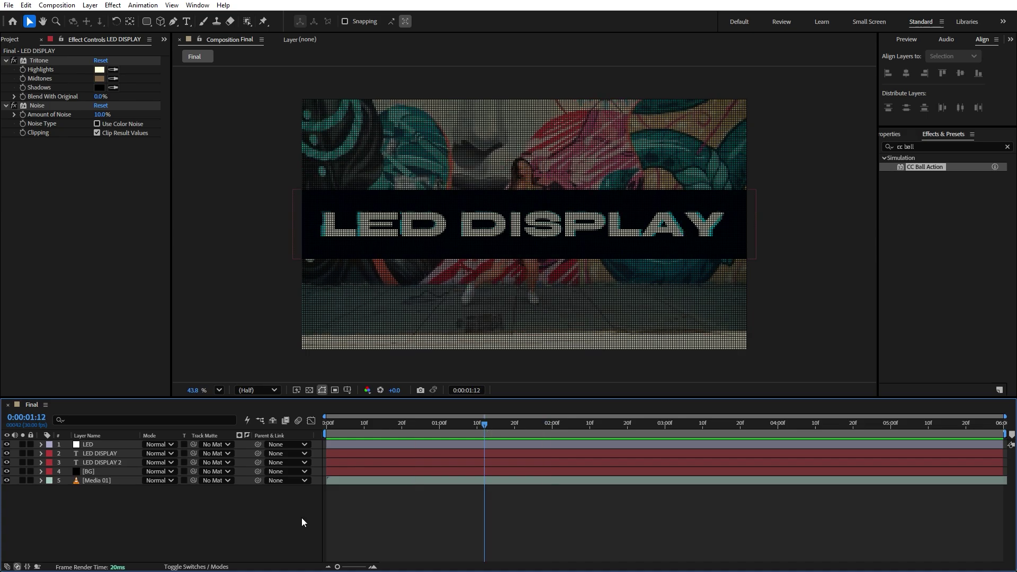
Create a black 2000 x 300 px solid named Star Burst above all other layers.
{"action": "right_click", "coordinate": [145, 508]}
{"action": "mouse_move", "coordinate": [189, 377]}
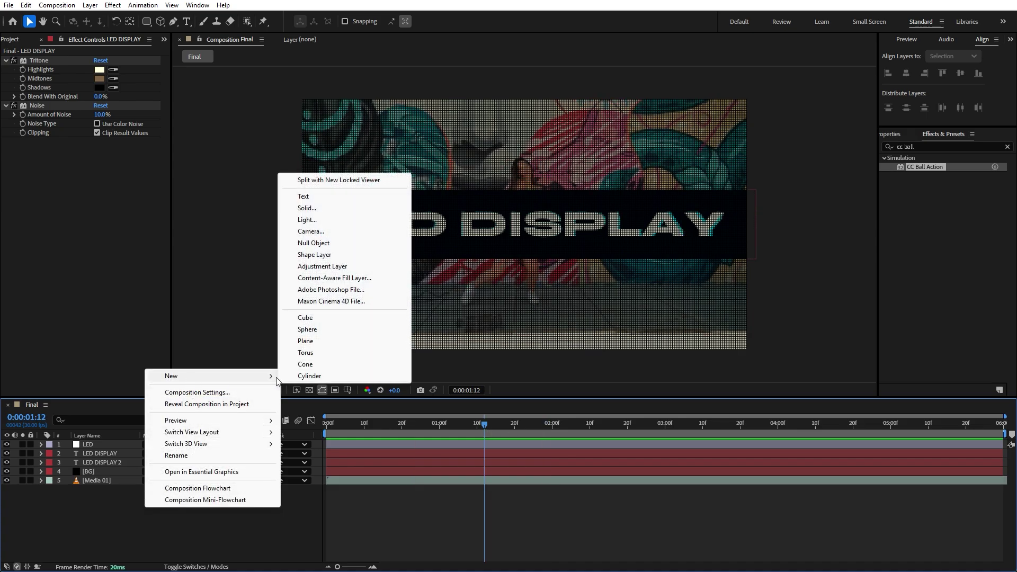
{"action": "left_click", "coordinate": [326, 209]}
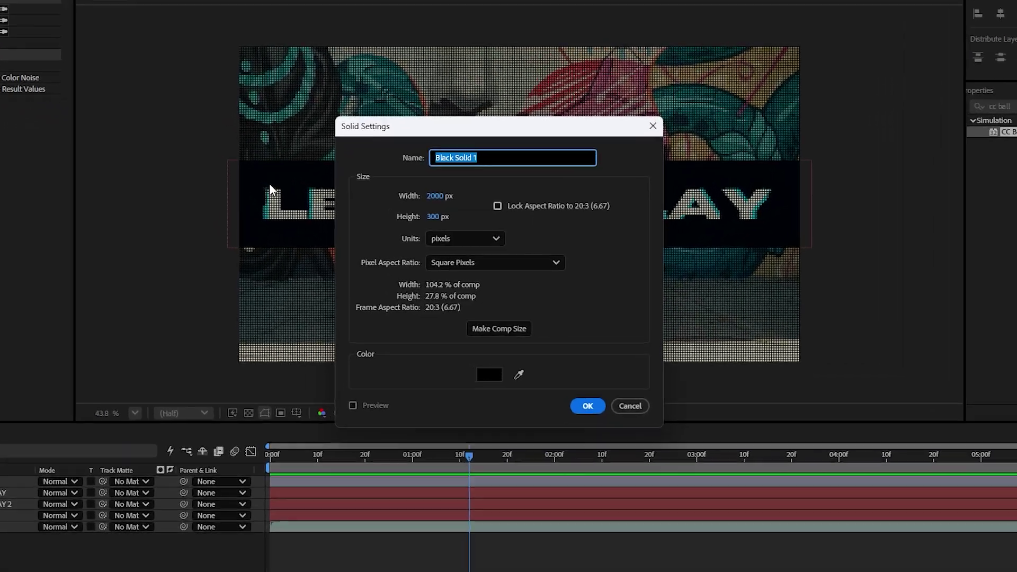
{"action": "type", "text": "Star Burst"}
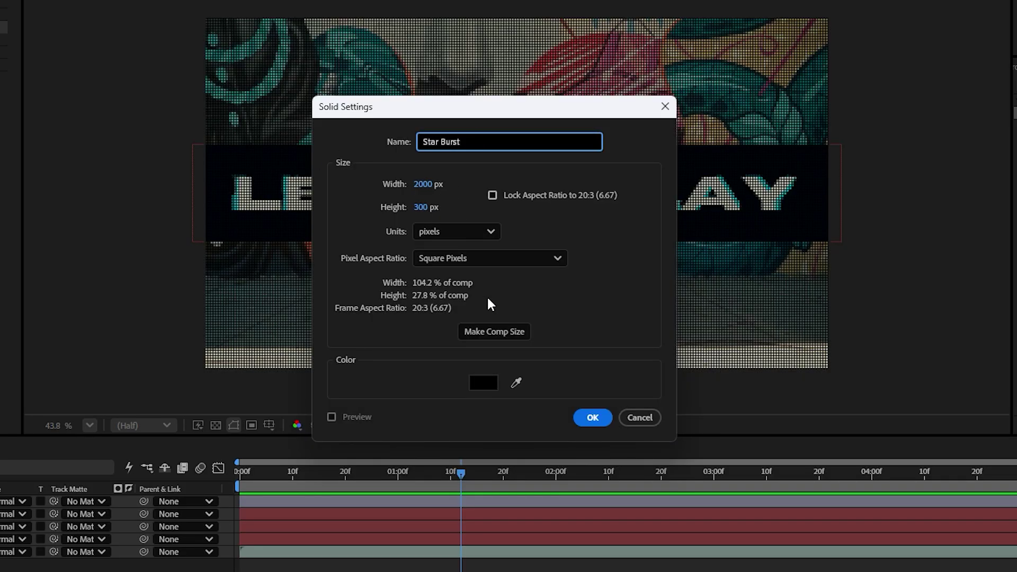
{"action": "left_click", "coordinate": [585, 409]}
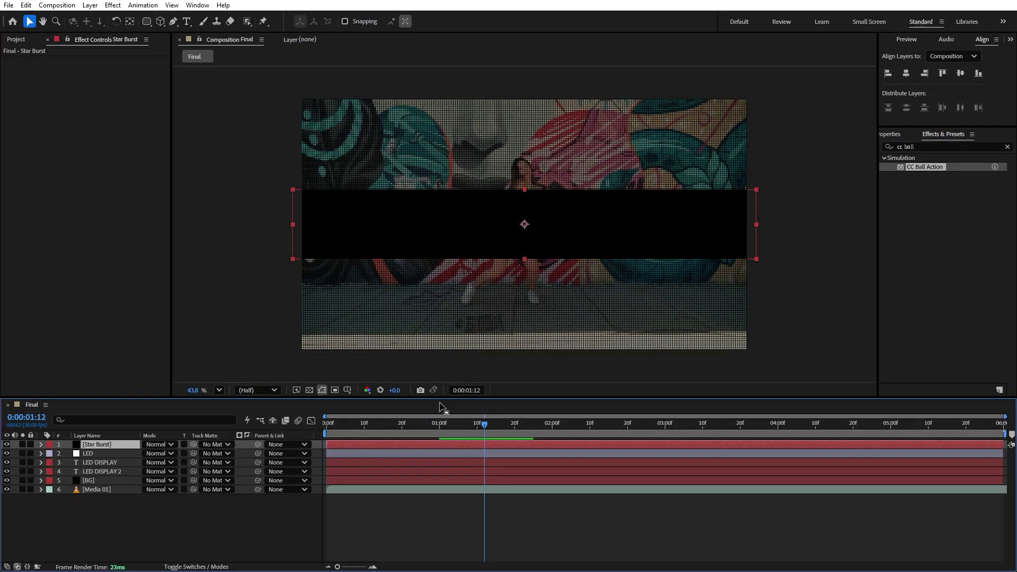
Find the CC Star Burst effect and apply it to the Star Burst solid.
{"action": "left_click", "coordinate": [1006, 147]}
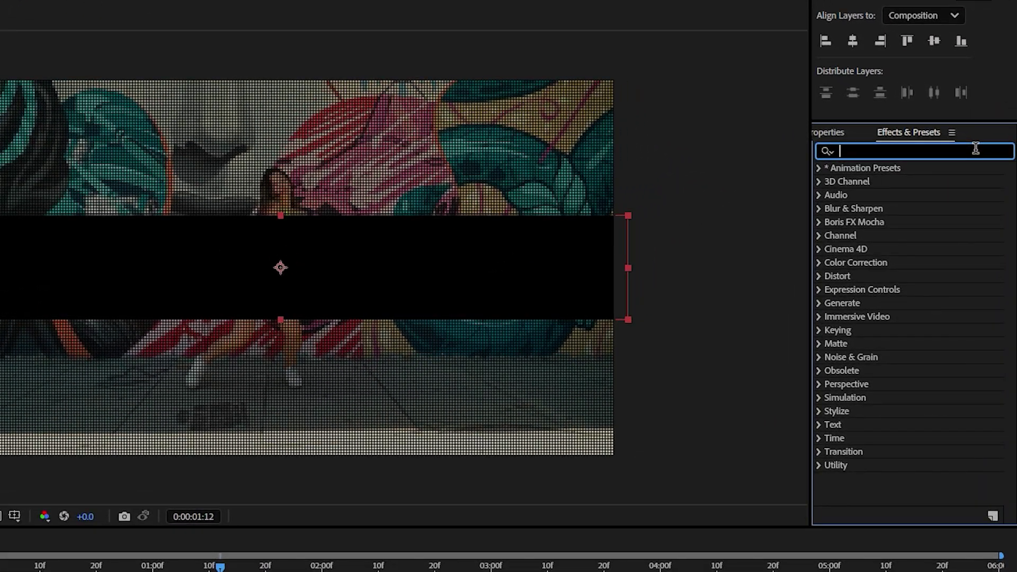
{"action": "type", "text": "star b"}
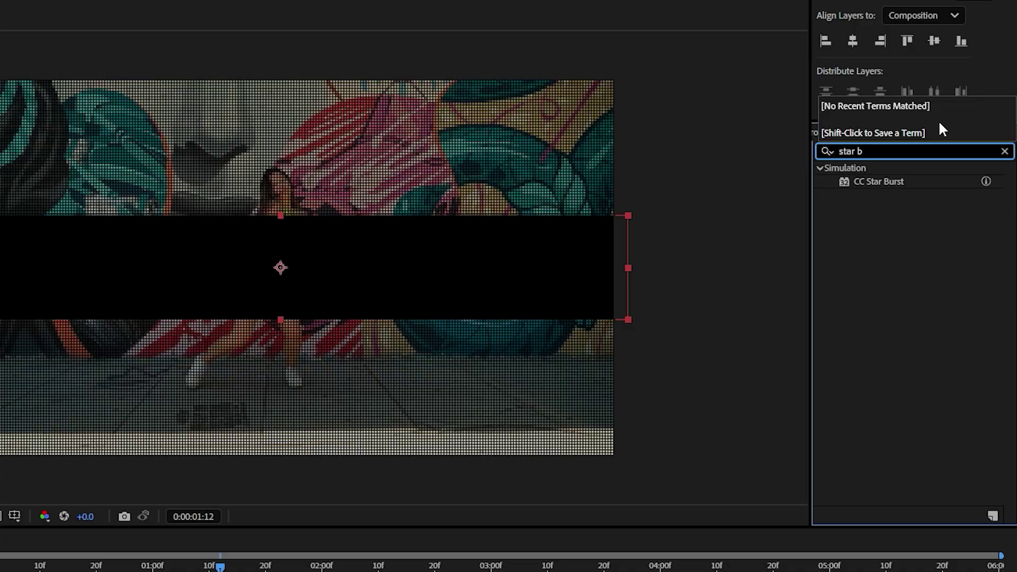
{"action": "double_click", "coordinate": [879, 182]}
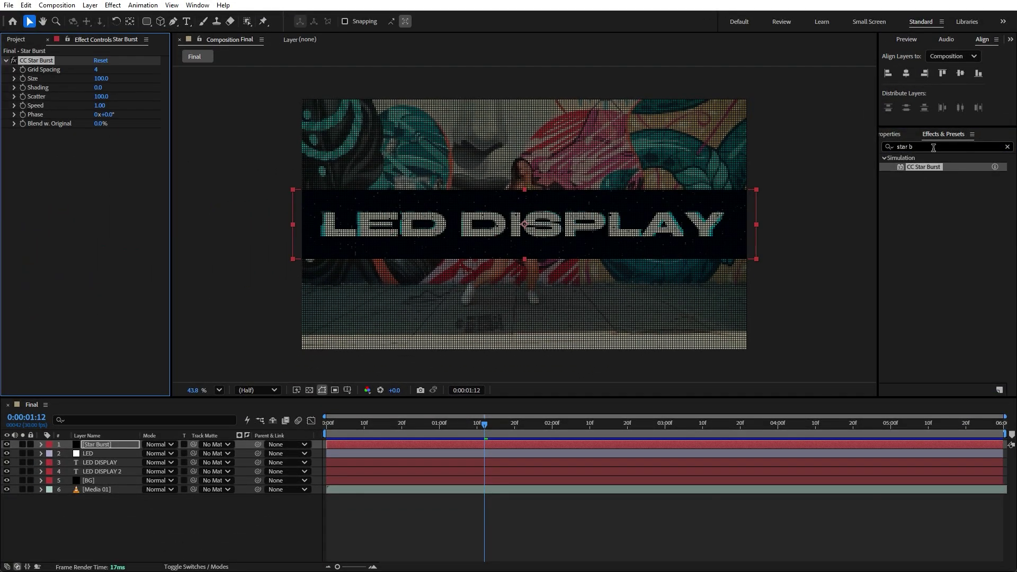
Apply a white FFFFFF Fill effect above CC Star Burst on the Star Burst layer and set the CC Star Burst Scatter to 419.
{"action": "type", "text": "fill"}
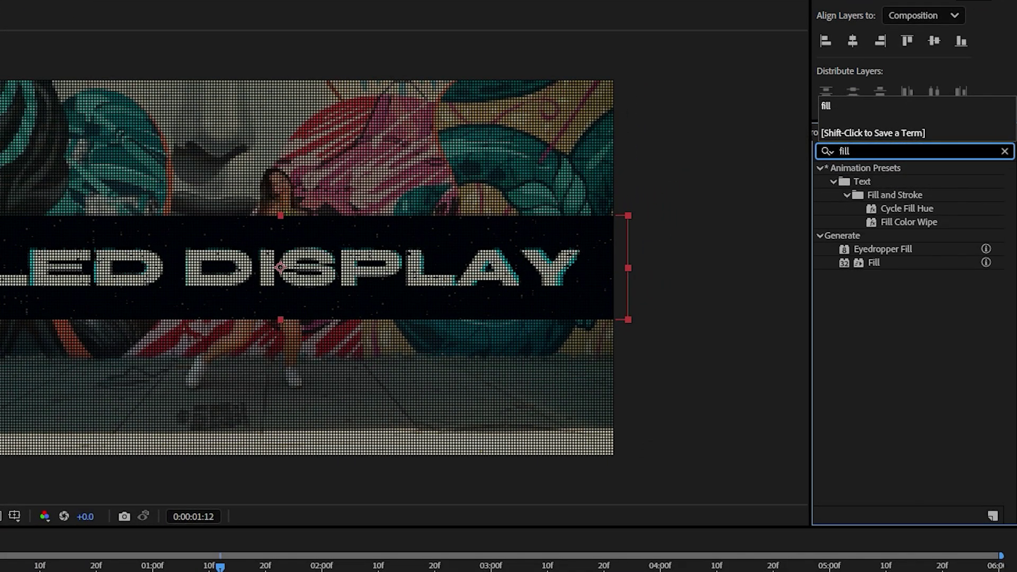
{"action": "left_click_drag", "start_coordinate": [873, 263], "coordinate": [83, 61]}
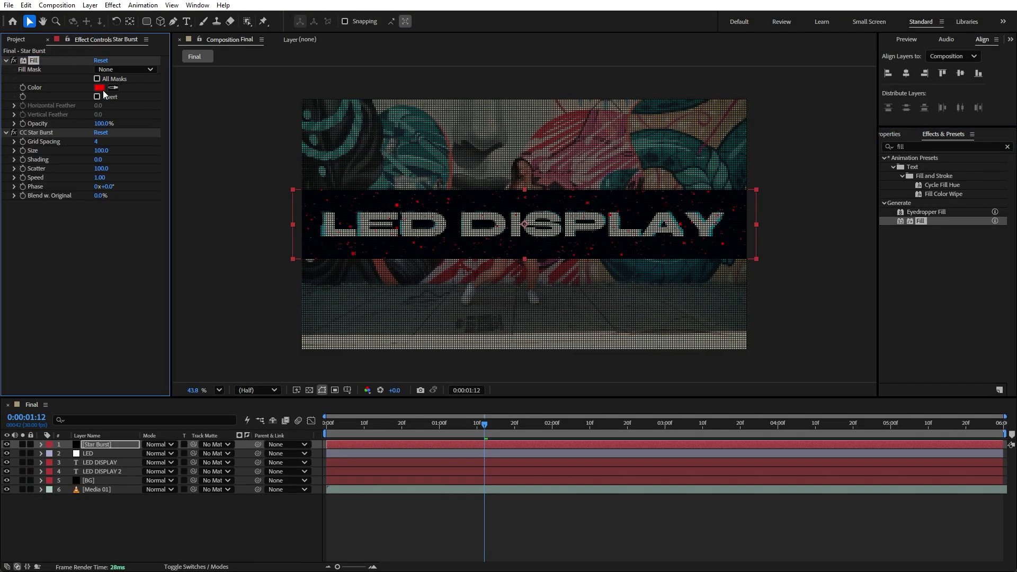
{"action": "left_click", "coordinate": [99, 88]}
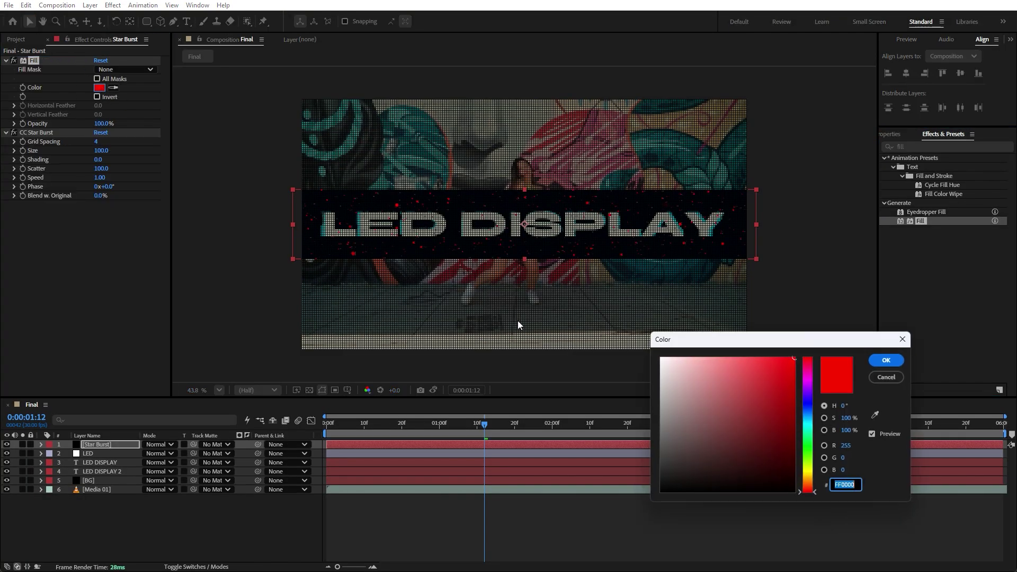
{"action": "left_click_drag", "start_coordinate": [684, 376], "coordinate": [615, 339]}
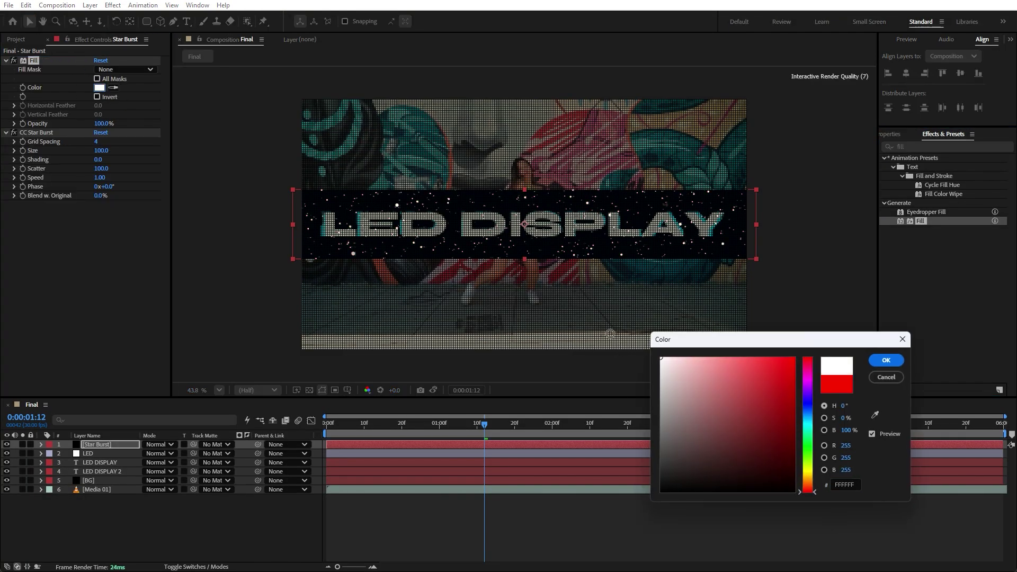
{"action": "left_click", "coordinate": [885, 361]}
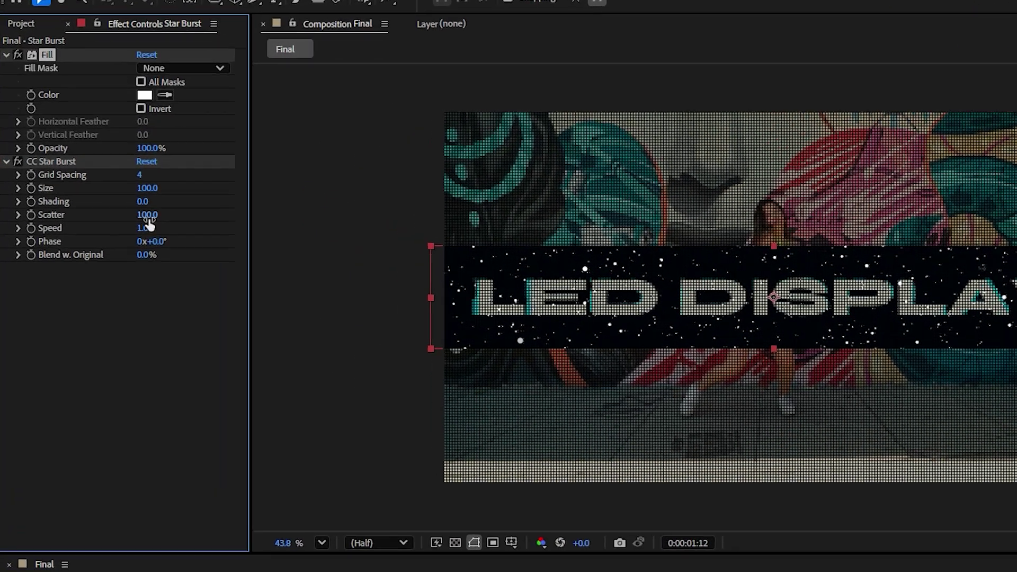
{"action": "left_click_drag", "start_coordinate": [101, 168], "coordinate": [251, 192]}
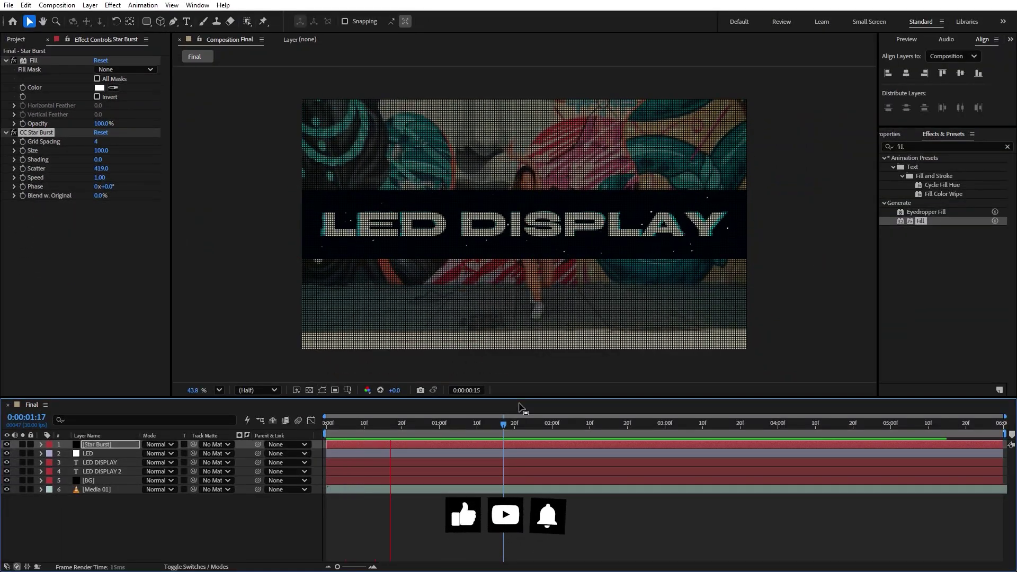
Move the Star Burst layer directly below the LED adjustment layer and preview the animation.
{"action": "left_click", "coordinate": [105, 445]}
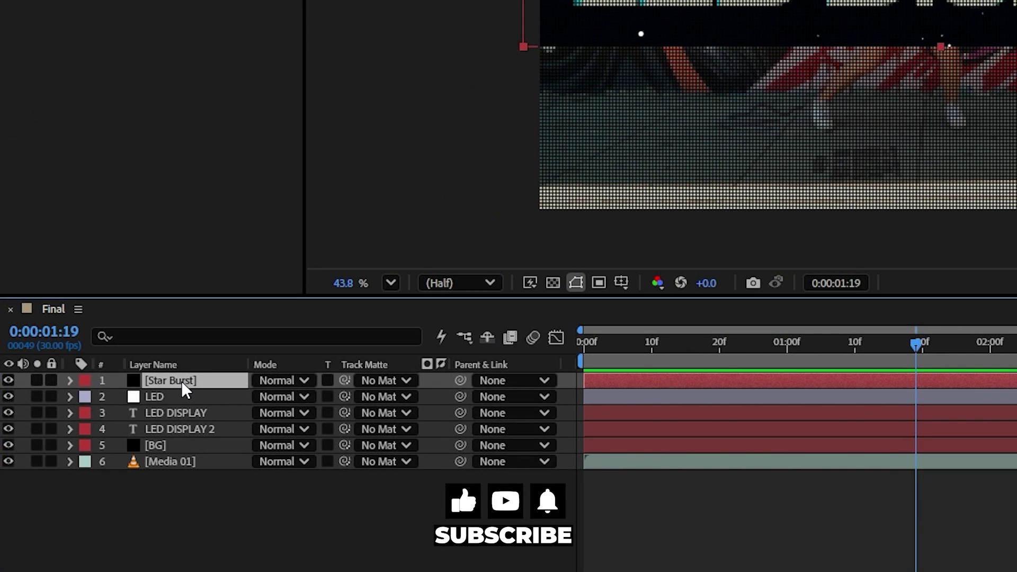
{"action": "left_click_drag", "start_coordinate": [181, 380], "coordinate": [177, 399]}
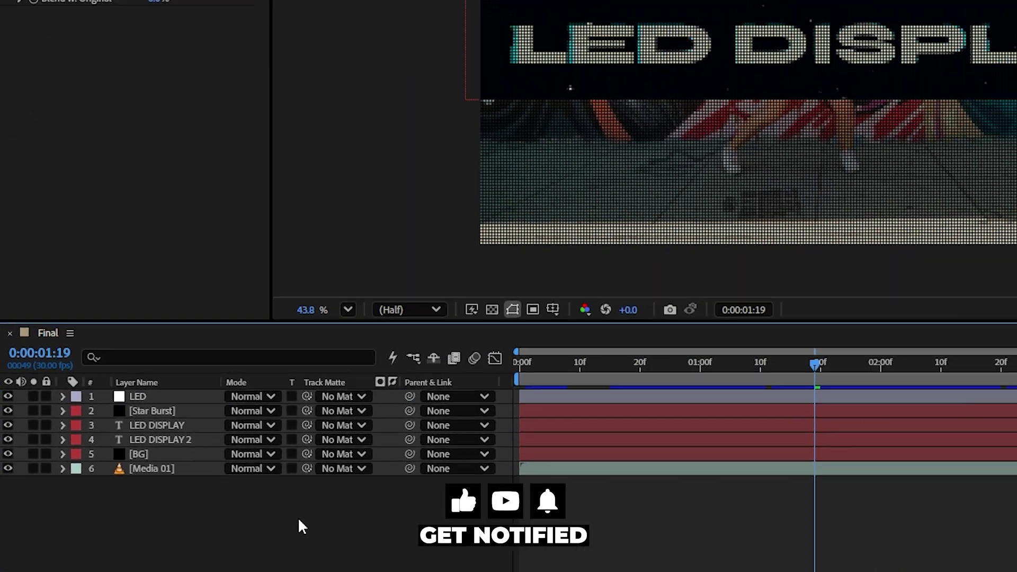
{"action": "key", "text": "space"}
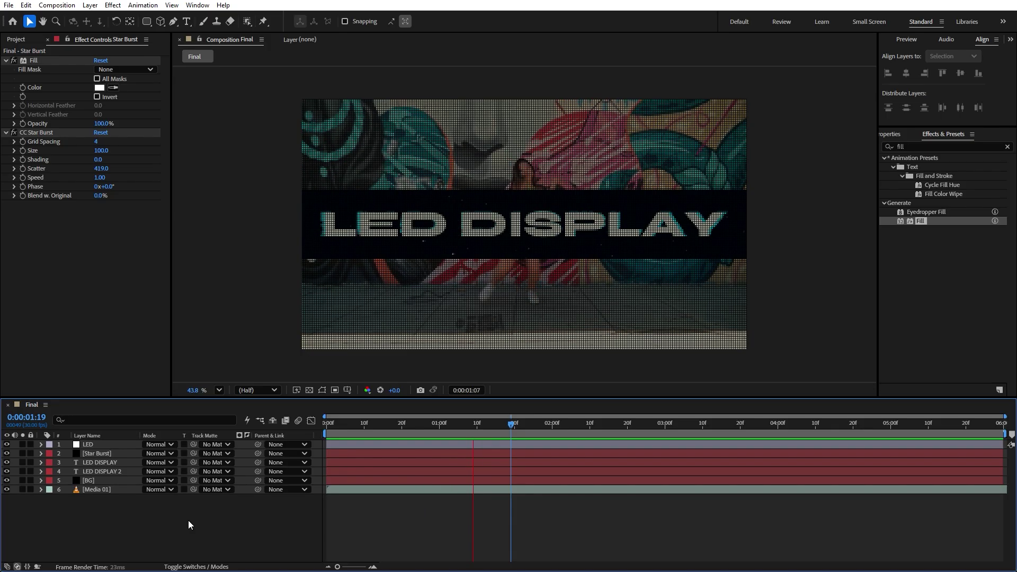